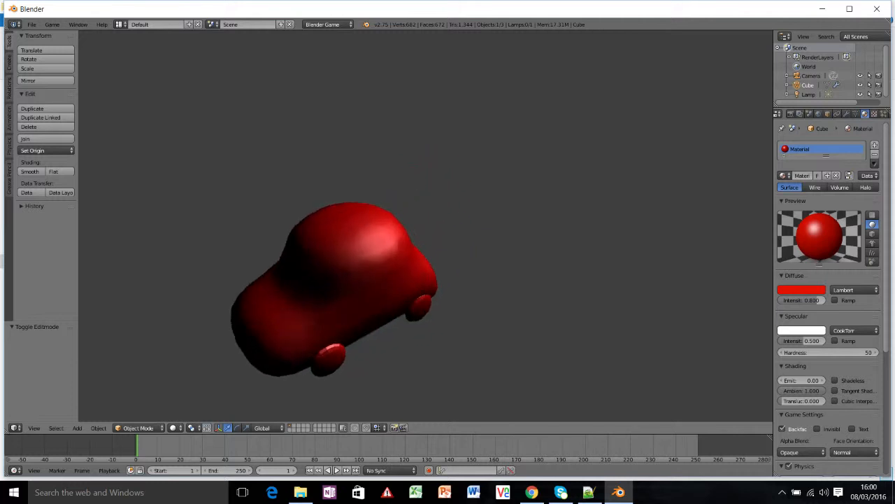
- Run the car scene in the game engine preview and end the preview
key(Escape)
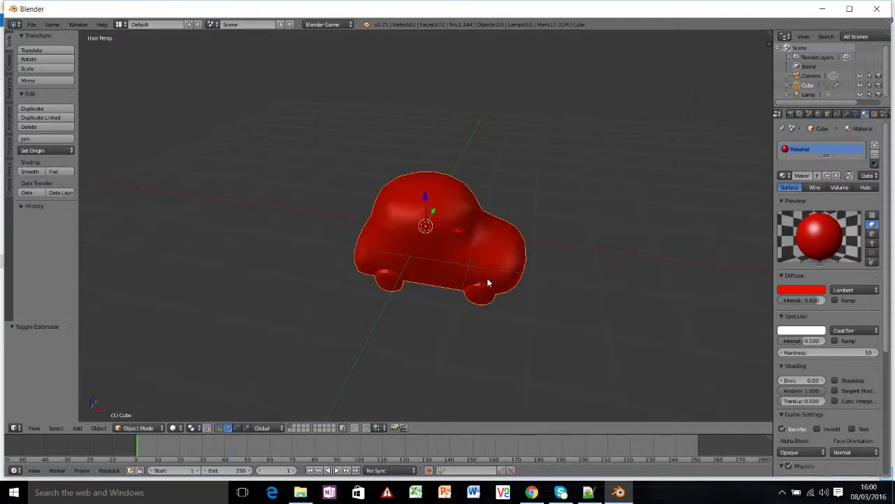
key(p)
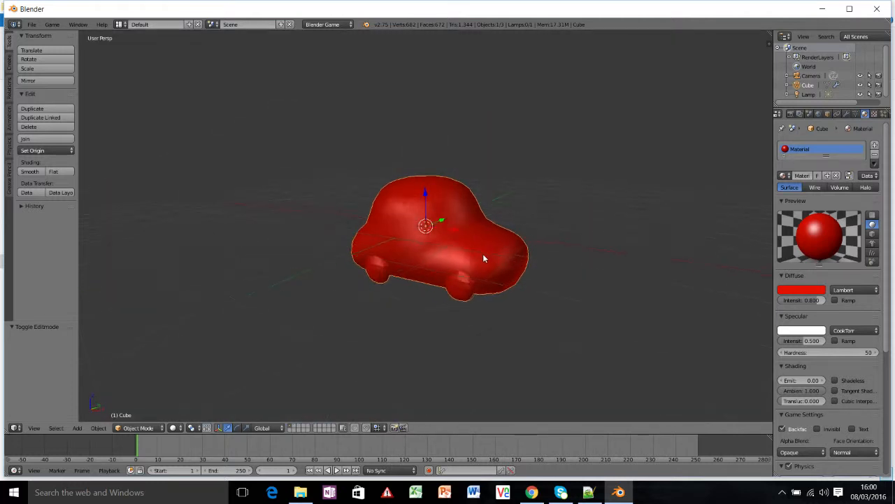
key(Escape)
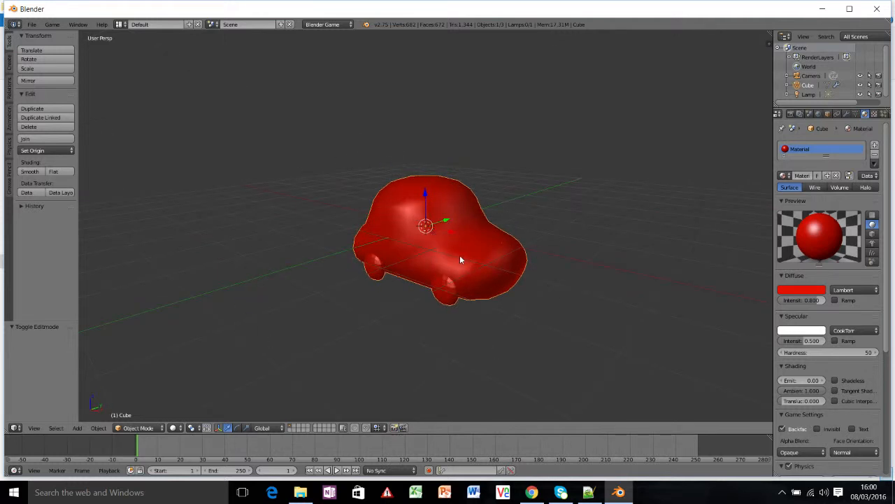
- In Edit Mode, select the complete linked geometry of the front and rear wheels on one side of the car
middle_drag(460, 259, 334, 236)
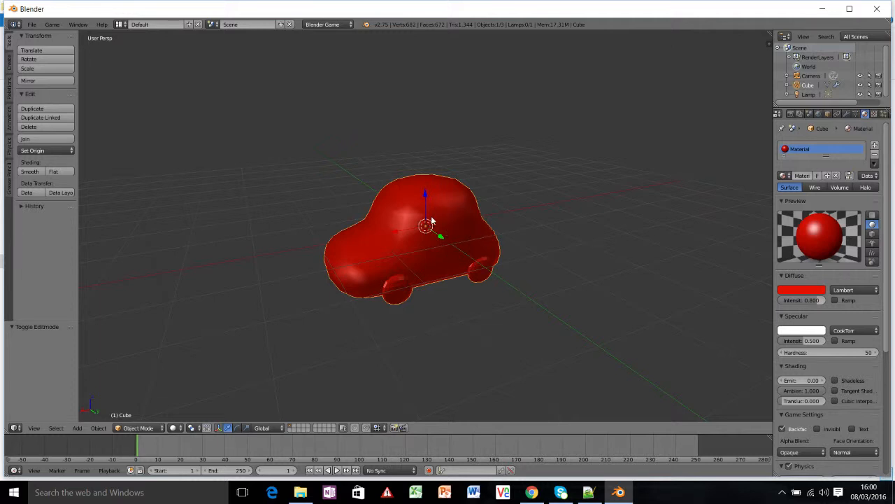
key(Tab)
key(Tab)
key(Tab)
right_click(402, 291)
mouse_move(402, 291)
middle_down()
mouse_move(459, 285)
mouse_move(399, 286)
middle_up()
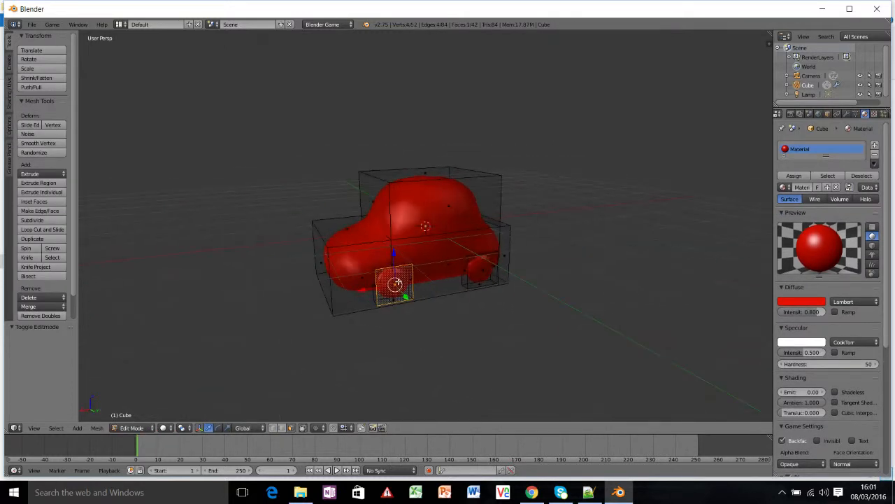
right_click(484, 277)
right_click(396, 284)
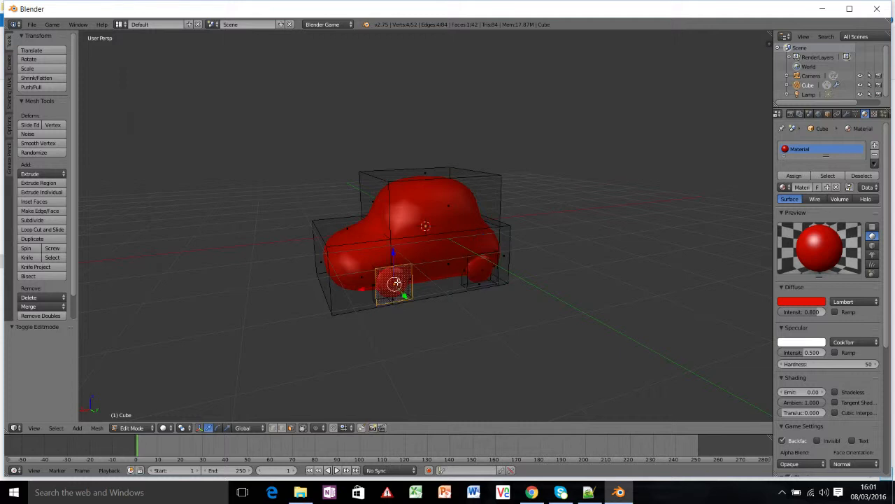
right_click(481, 273)
right_click(394, 283)
key(ctrl+l)
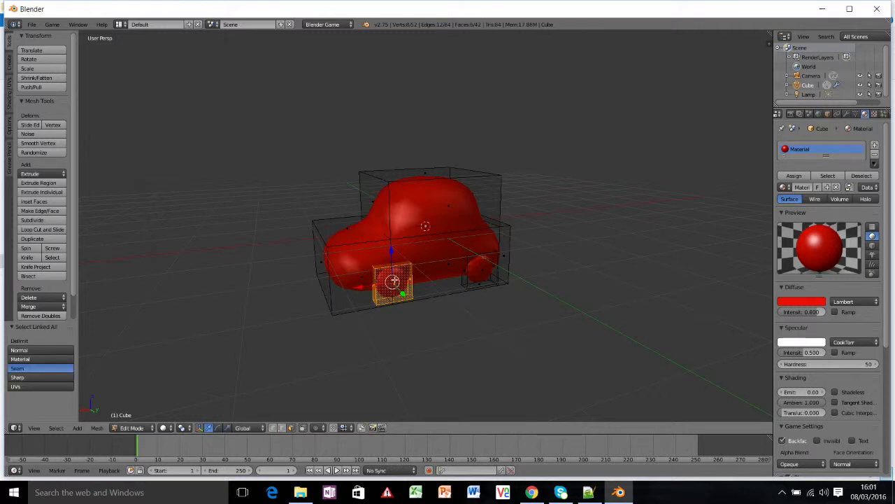
shift+right_click(483, 271)
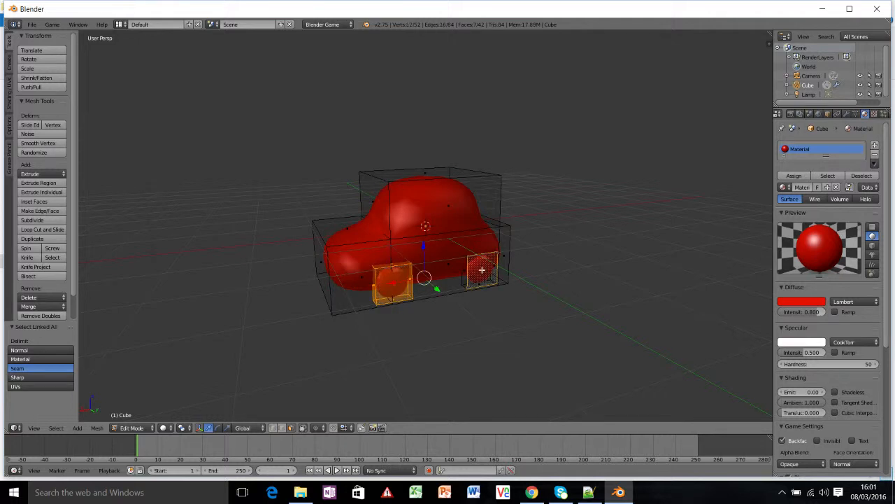
key(ctrl+l)
- Add the rear wheel on the car's opposite side to the wheel selection, leaving the body faces unselected
middle_drag(472, 266, 493, 274)
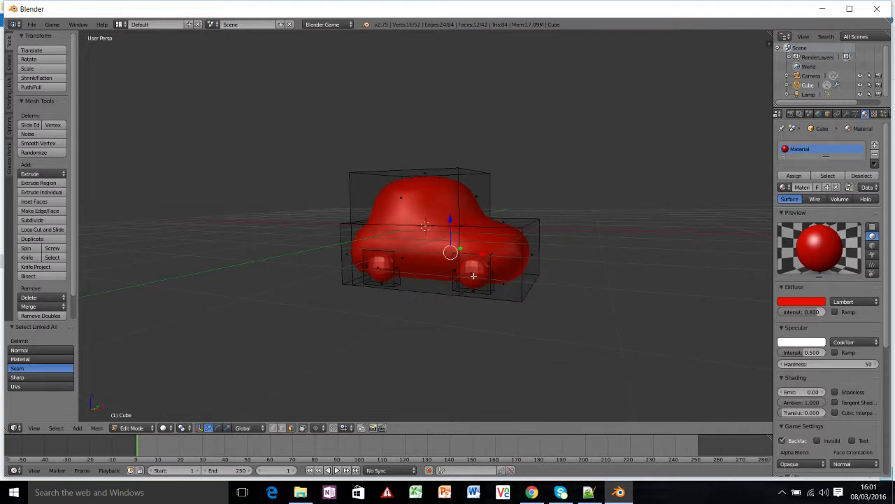
shift+right_click(472, 275)
shift+right_click(470, 275)
shift+right_click(468, 274)
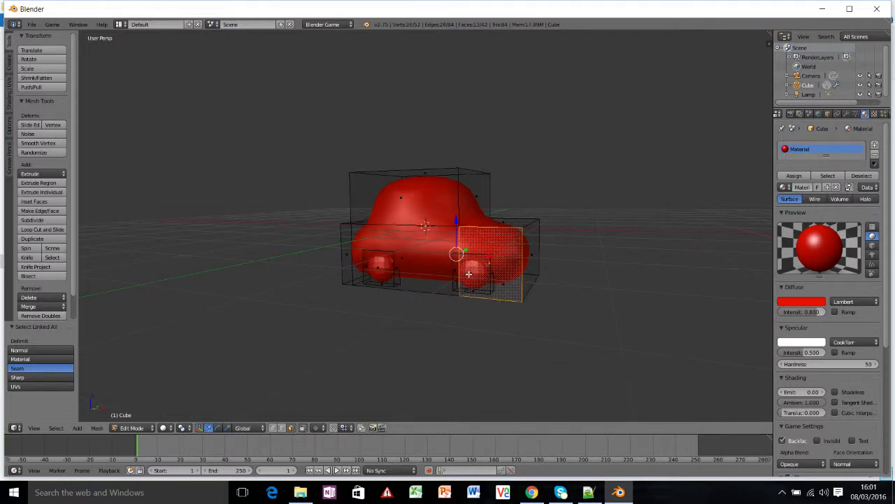
shift+right_click(469, 274)
shift+right_click(378, 267)
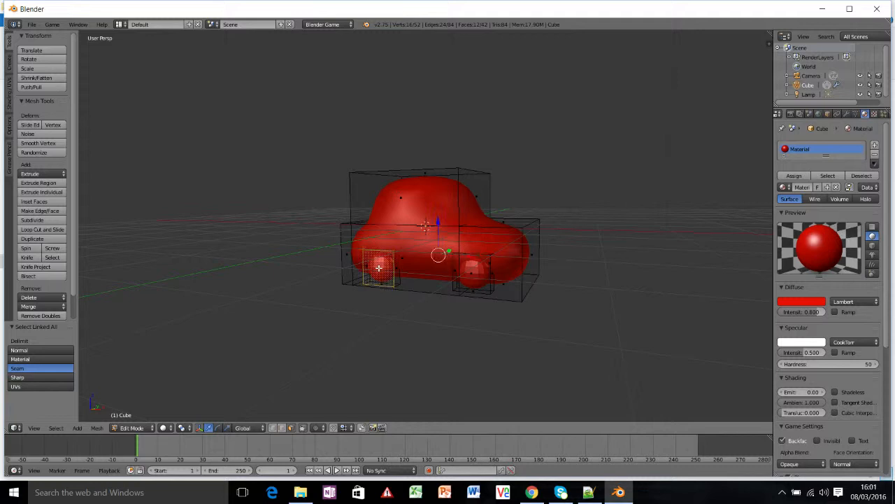
shift+right_click(379, 267)
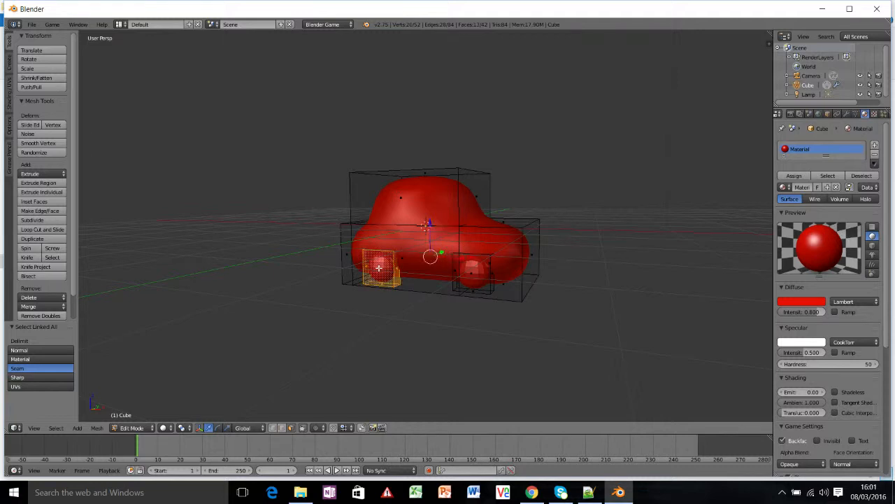
- Use wireframe display to add the remaining front wheel's linked geometry to the selection, and restore solid display
shift+right_click(465, 274)
shift+right_click(472, 272)
key(z)
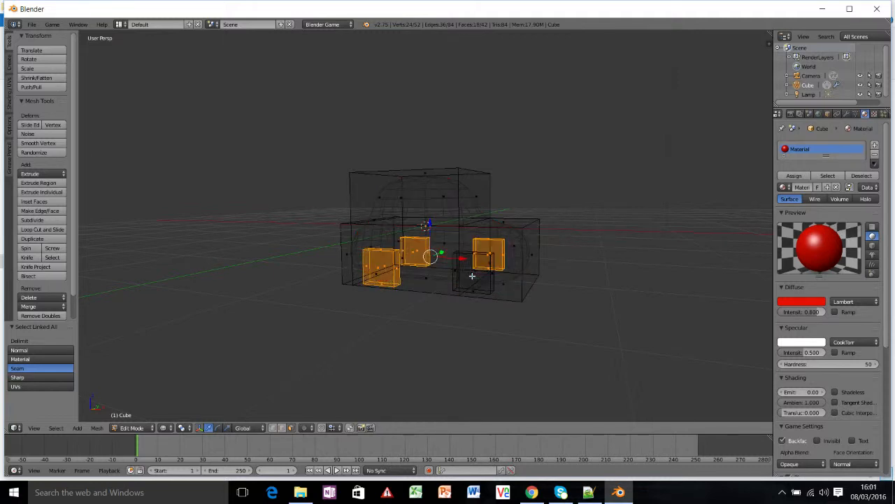
key(z)
key(z)
key(z)
key(z)
key(z)
key(z)
shift+right_click(473, 273)
key(ctrl+l)
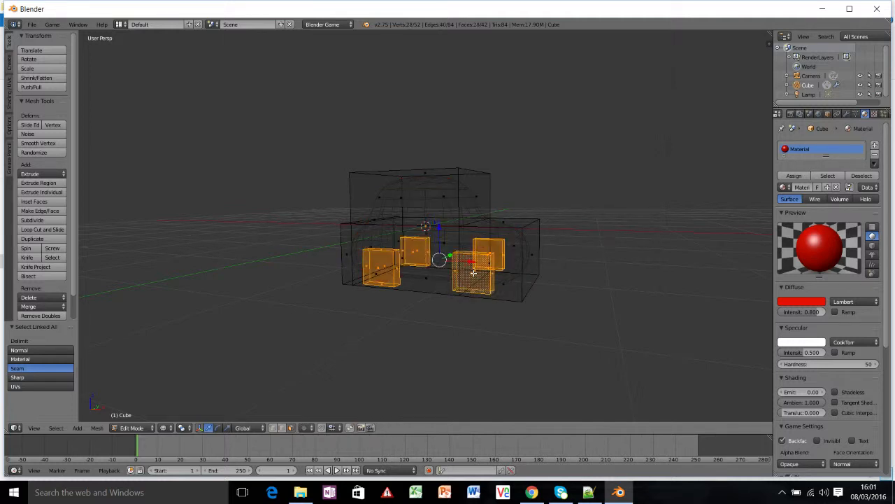
key(z)
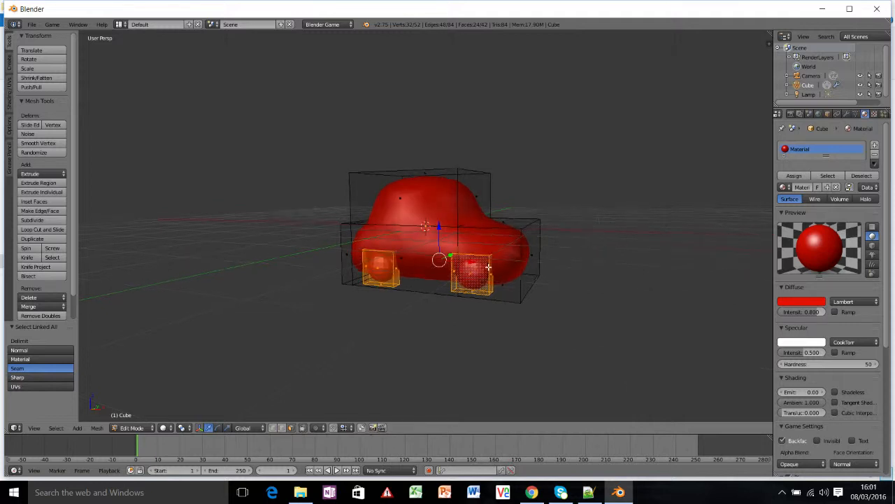
- Add a second material to the car, set its diffuse colour to black and assign it to the four selected wheels
mouse_move(488, 266)
middle_down()
mouse_move(420, 259)
mouse_move(342, 235)
mouse_move(312, 265)
middle_up()
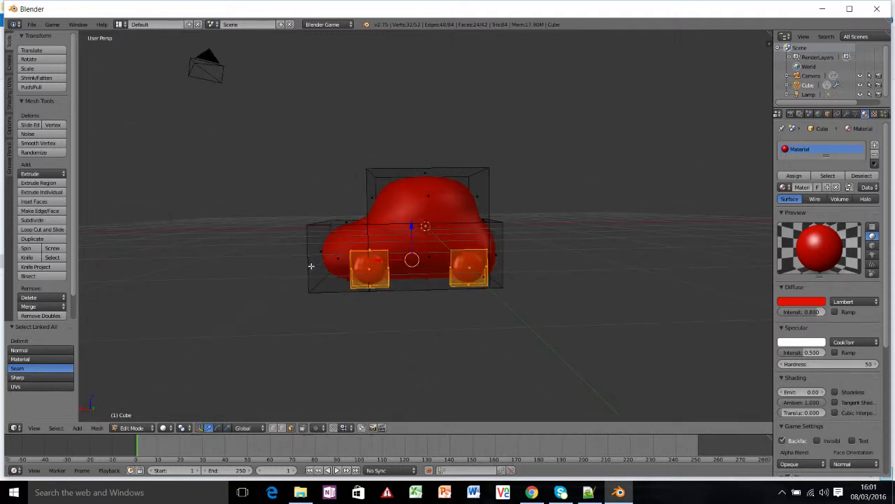
click(875, 145)
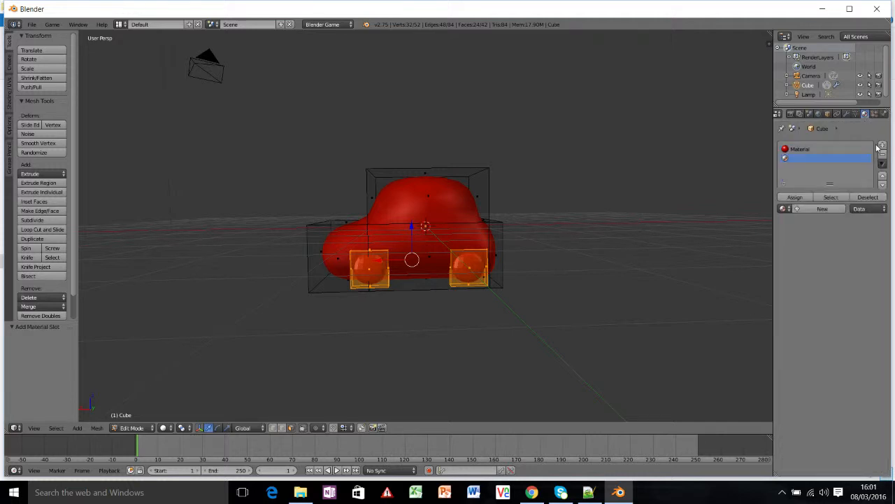
click(810, 209)
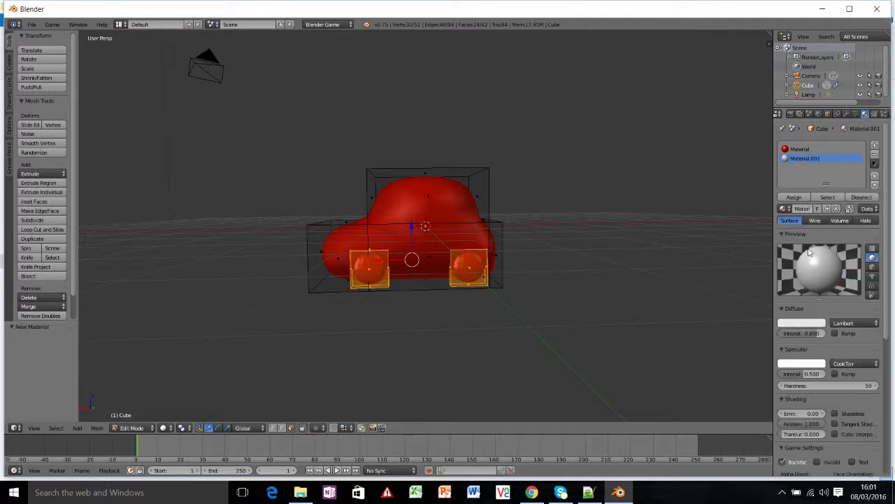
click(803, 323)
click(800, 324)
drag(820, 210, 814, 265)
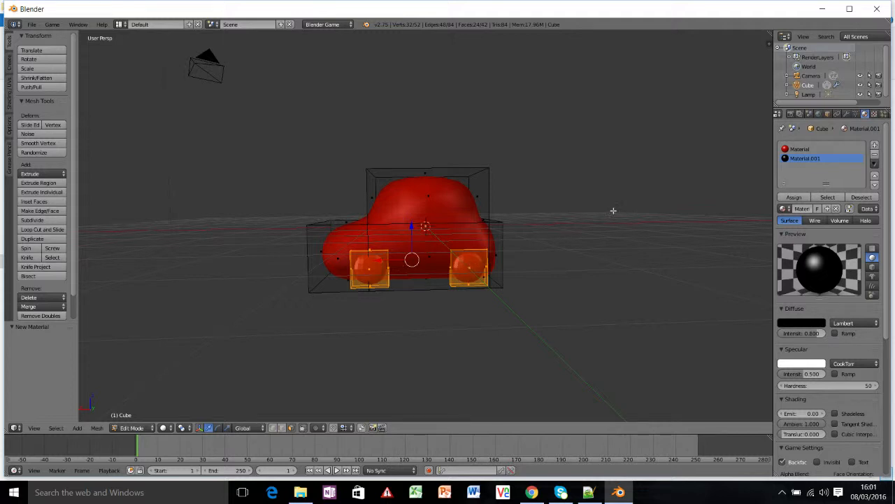
click(794, 196)
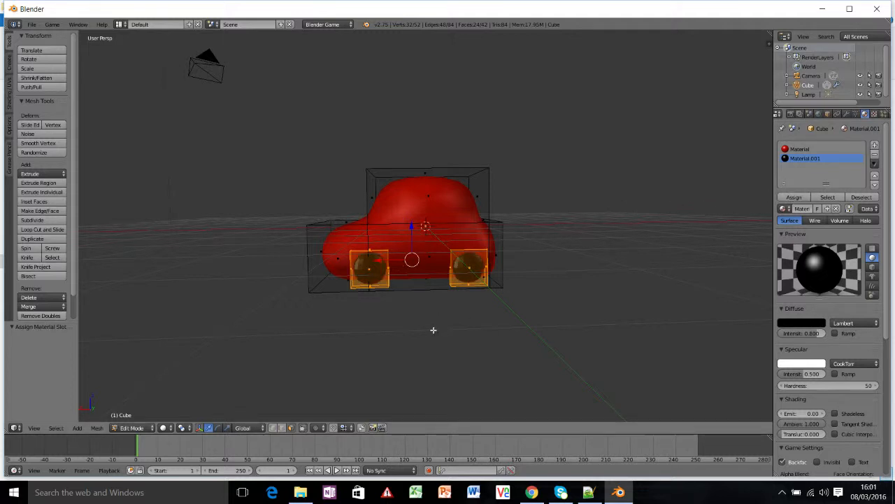
- Select the front and rear window faces of the cabin, assign the black Material.001 to them and return to Object Mode
middle_drag(497, 265, 602, 258)
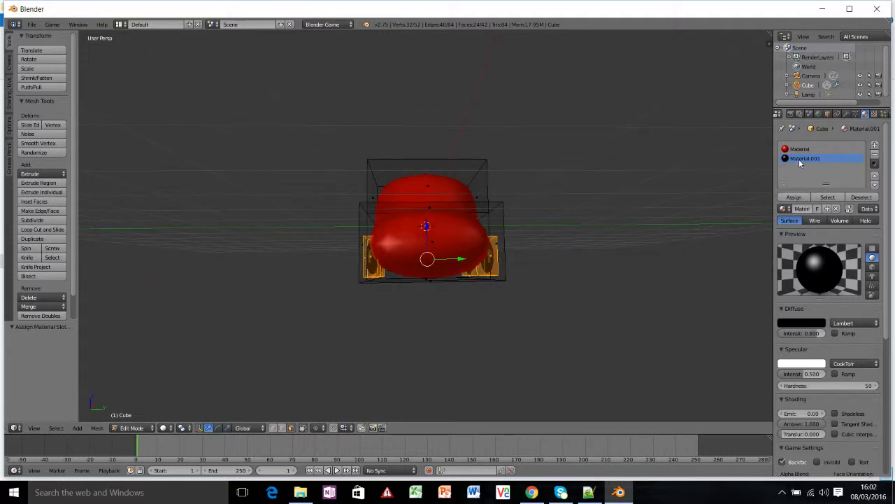
middle_drag(503, 238, 466, 240)
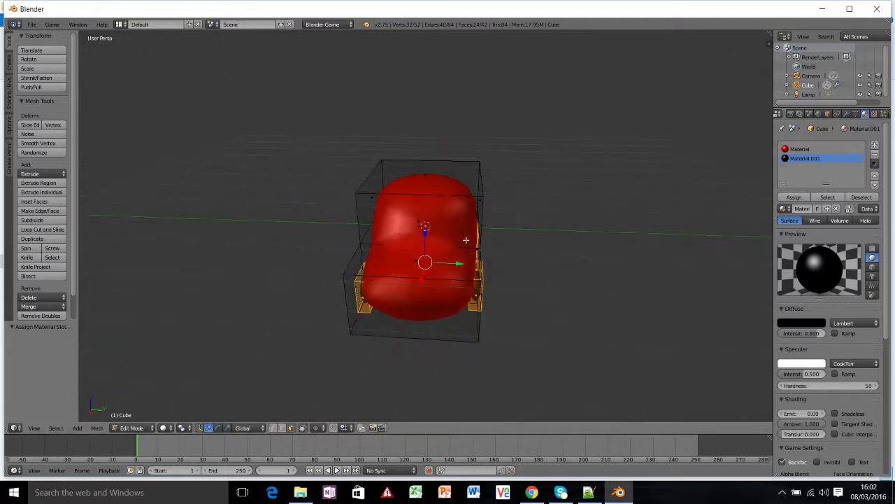
right_click(418, 222)
middle_drag(414, 221, 589, 217)
shift+right_click(399, 217)
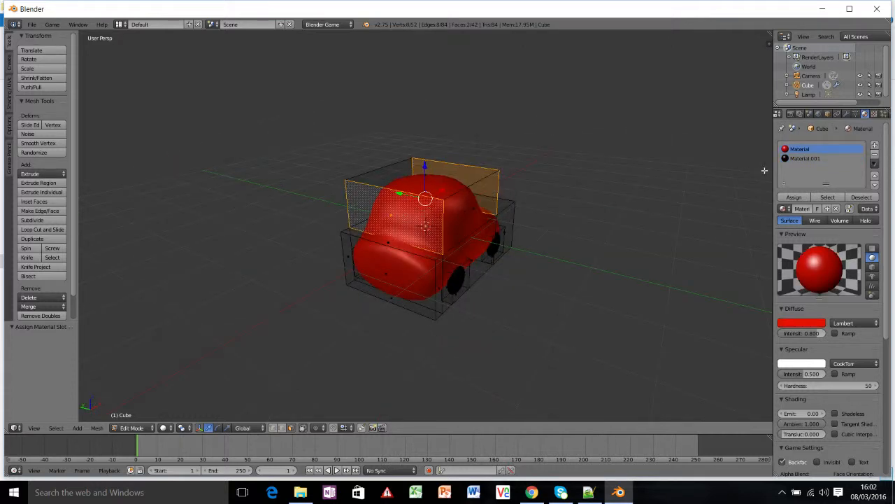
click(803, 158)
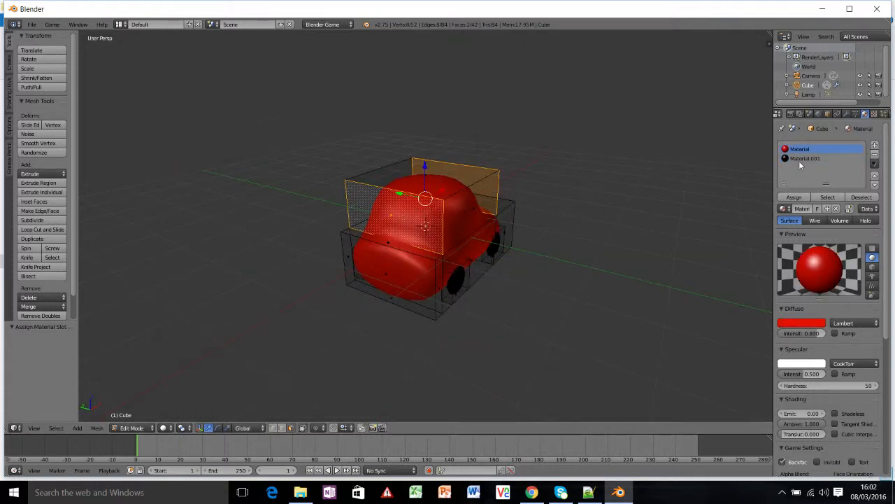
click(797, 201)
middle_drag(623, 209, 429, 242)
key(Tab)
- Add a plane mesh at the origin and scale it up by about 7.089 as ground for the car
scroll(409, 239, up, 3)
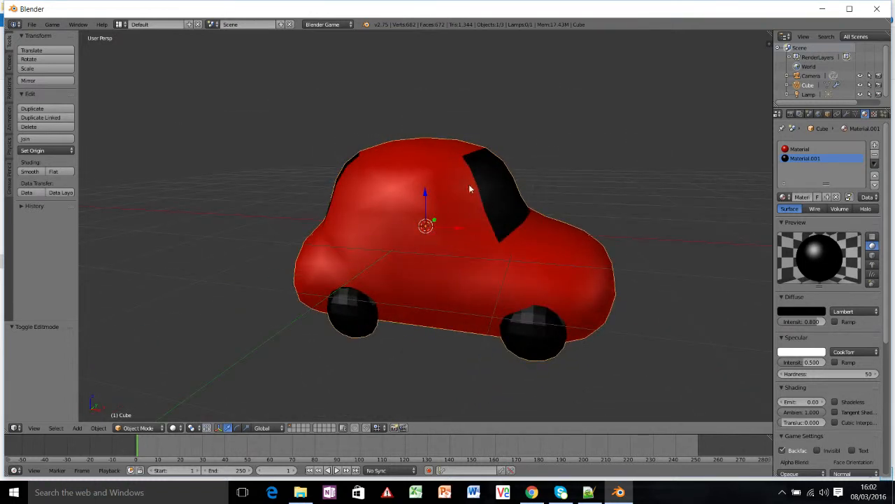
middle_drag(469, 188, 440, 230)
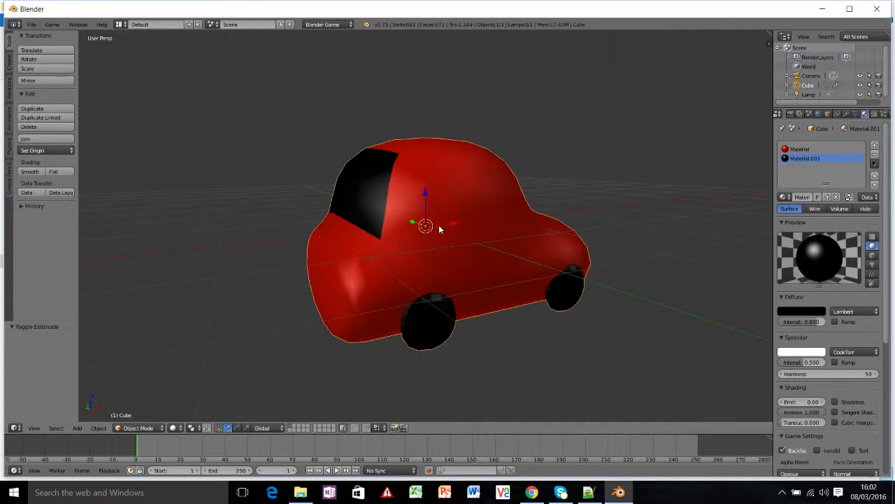
middle_drag(436, 216, 386, 270)
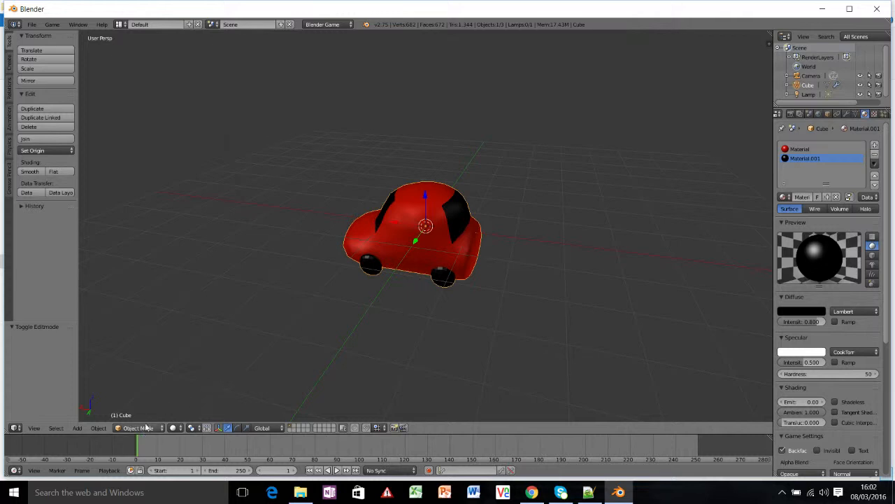
key(Tab)
key(Tab)
key(shift+a)
mouse_move(383, 249)
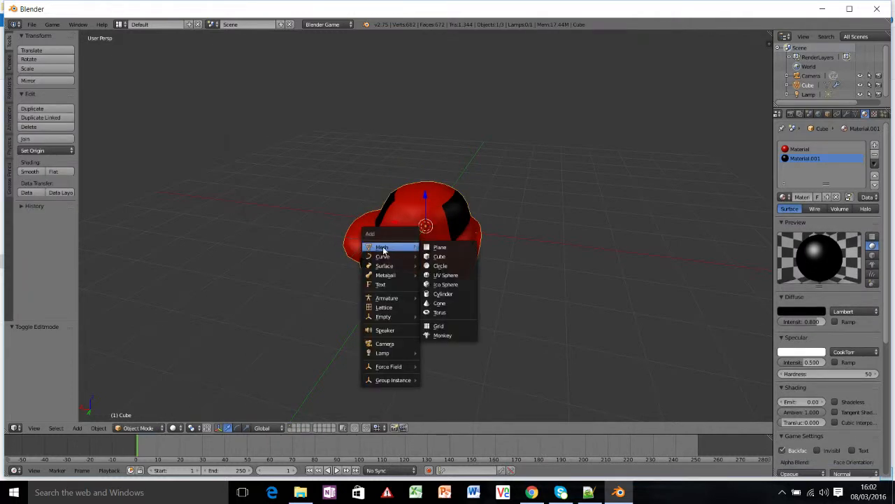
click(439, 247)
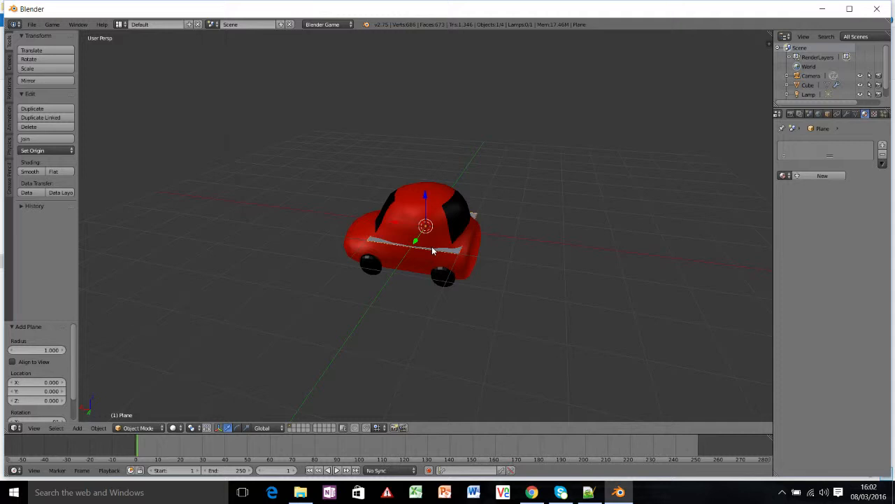
key(s)
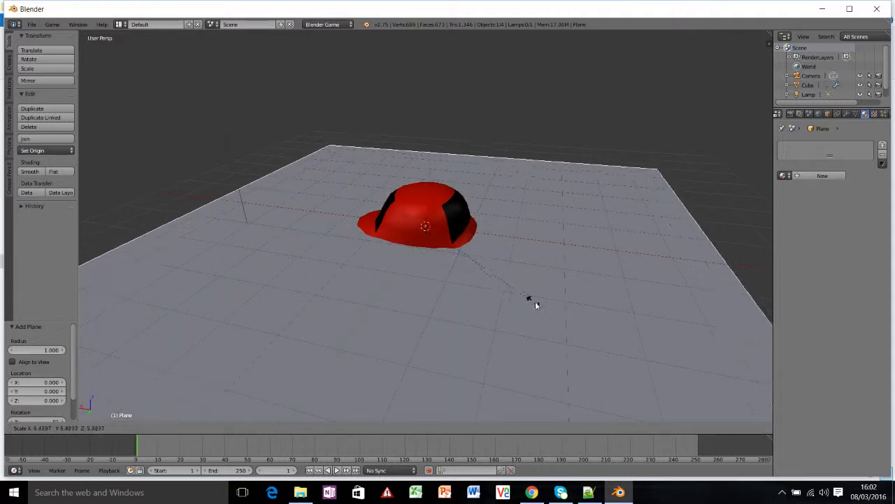
click(563, 300)
- Move the car straight up along the Z axis until it floats well above the plane
middle_drag(519, 273, 522, 251)
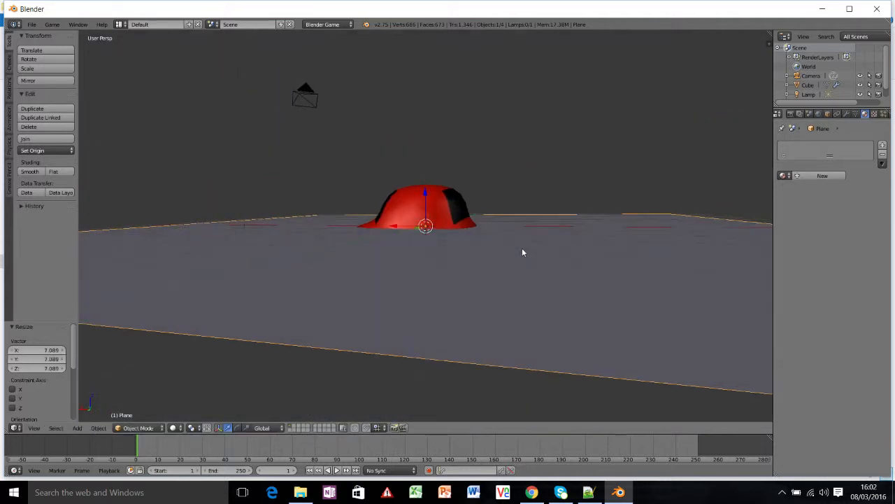
right_click(445, 202)
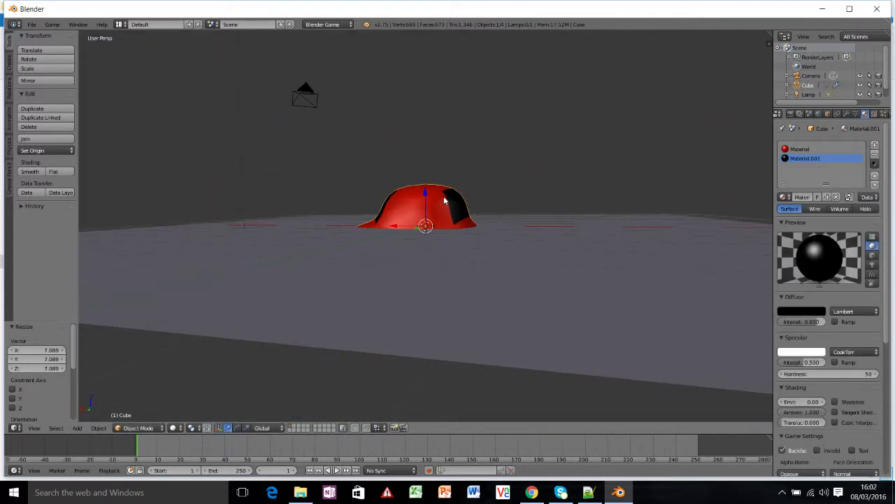
drag(427, 198, 430, 77)
middle_drag(430, 77, 488, 131)
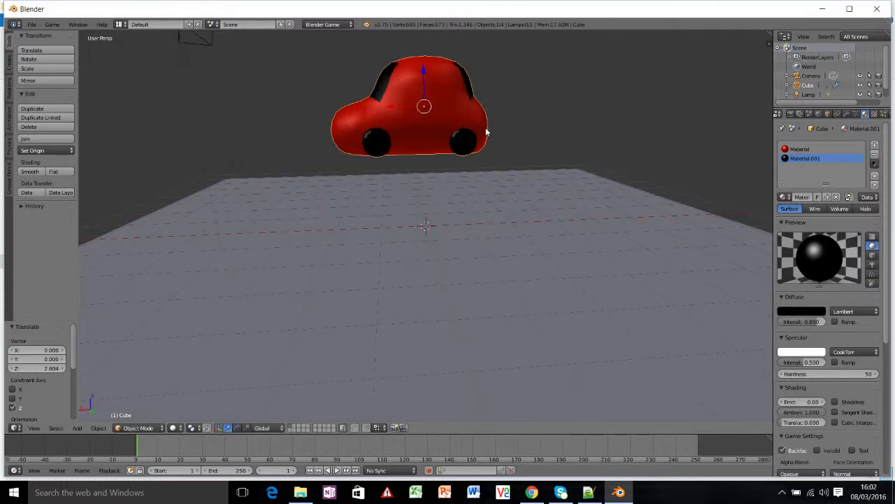
- Select the ground plane and subdivide its mesh in Edit Mode
right_click(449, 220)
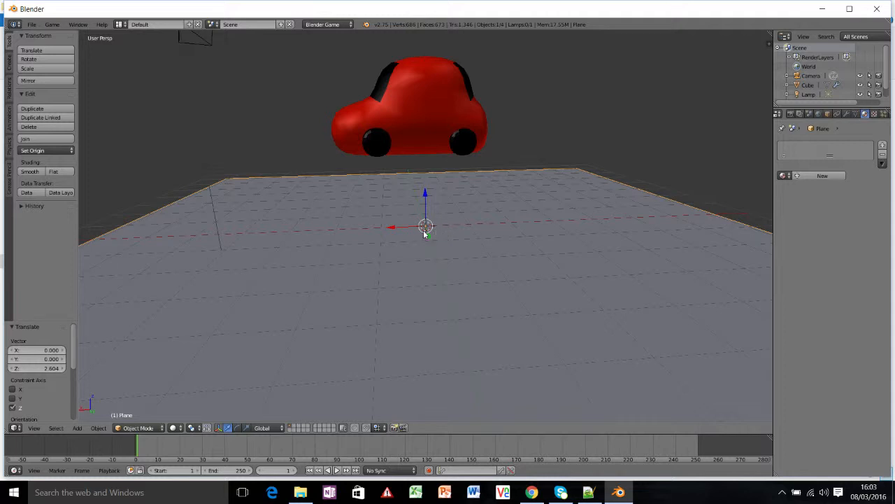
key(Tab)
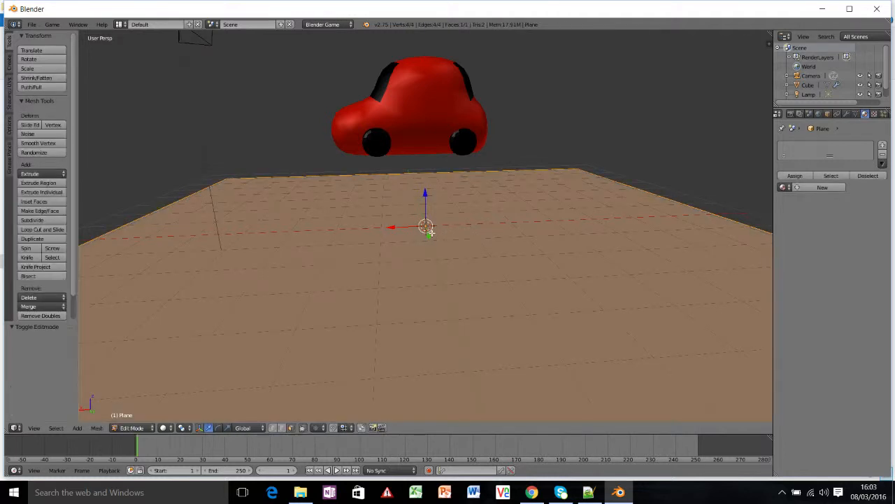
key(w)
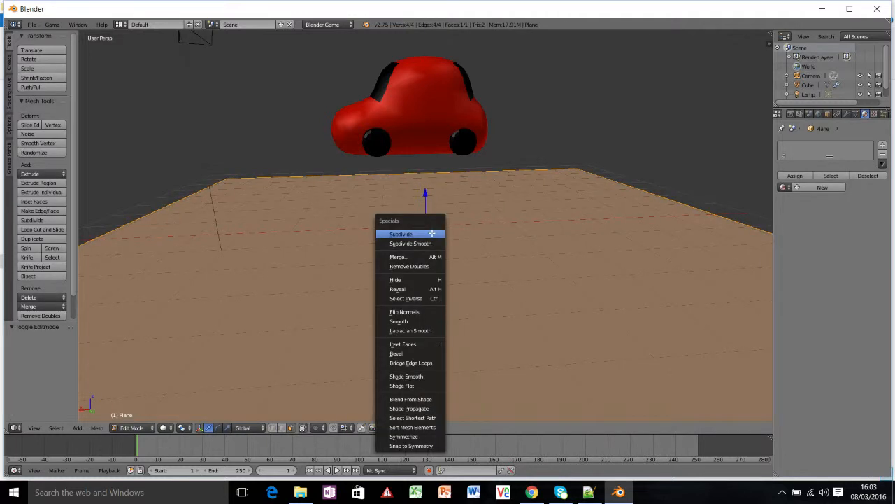
click(410, 232)
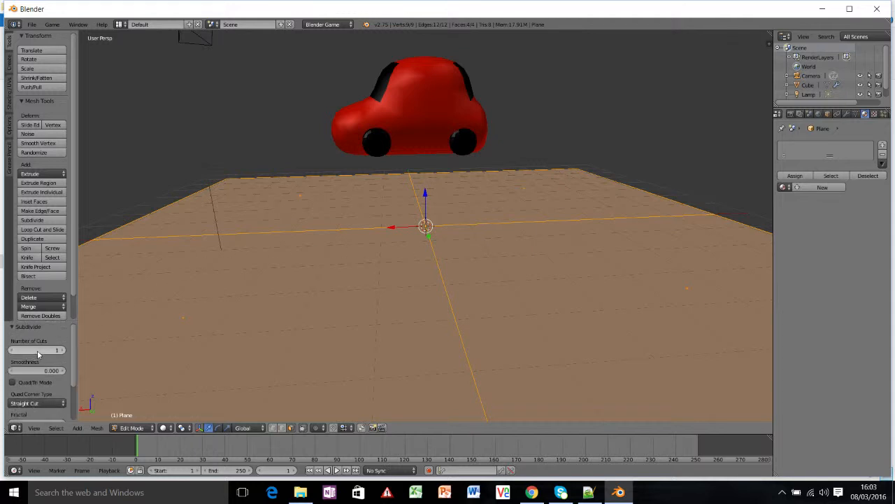
- Raise the plane's number of subdivision cuts to 10 and return to Object Mode
click(63, 351)
click(63, 351)
click(63, 351)
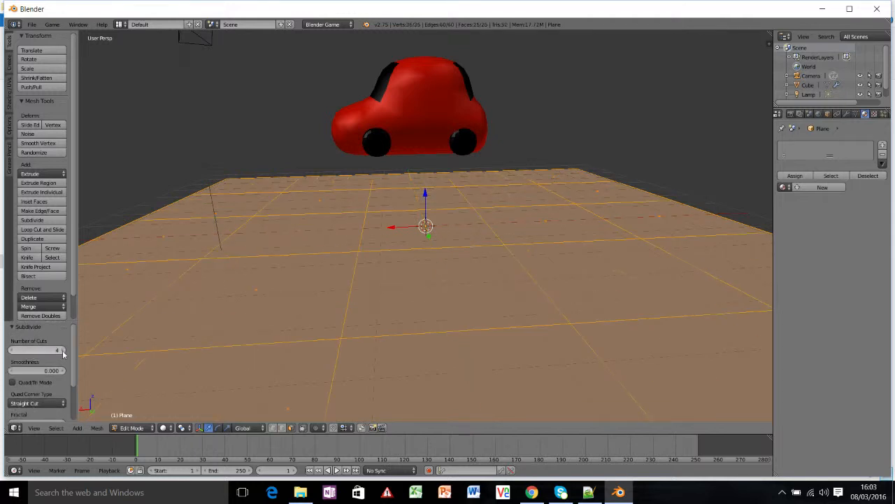
click(63, 351)
click(63, 351)
click(63, 351)
click(63, 351)
click(63, 351)
click(63, 351)
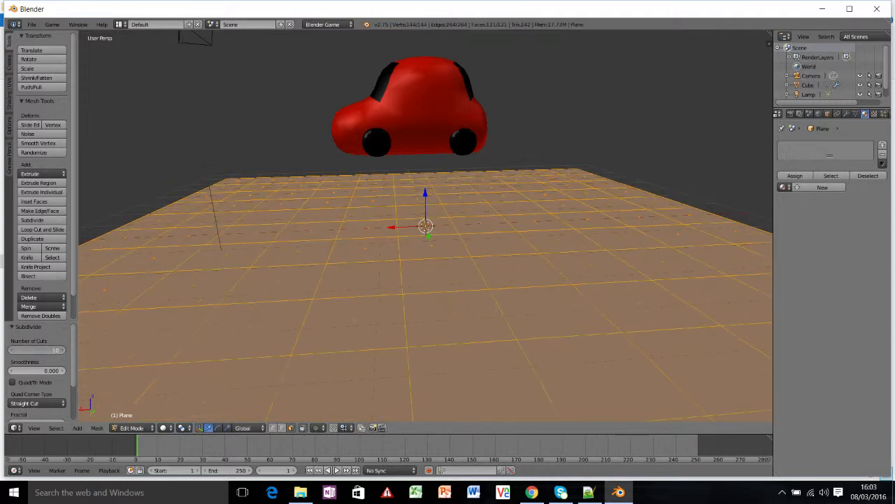
key(Tab)
middle_drag(511, 252, 444, 240)
key(Tab)
key(Tab)
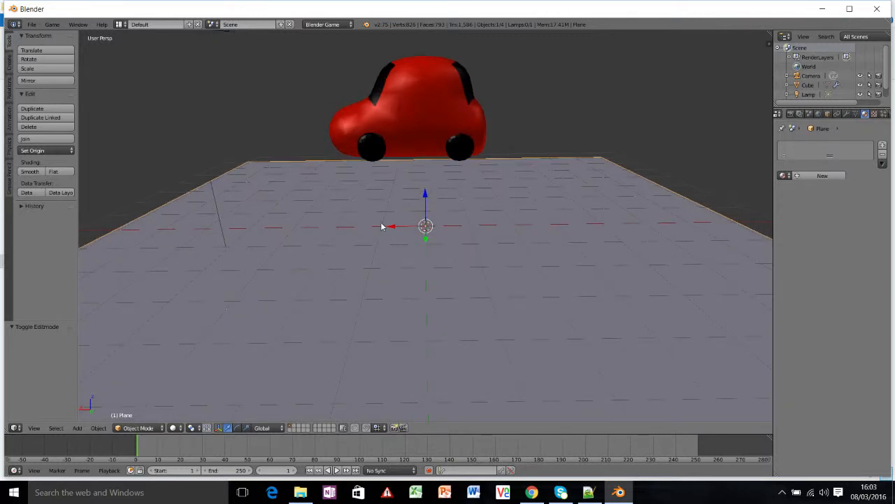
- Add a Displace modifier to the plane and set its strength to 0.800
click(847, 114)
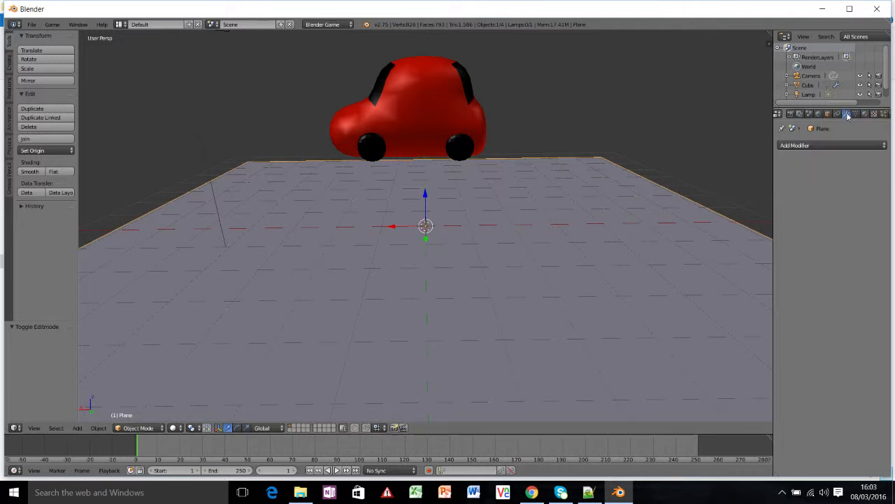
click(815, 146)
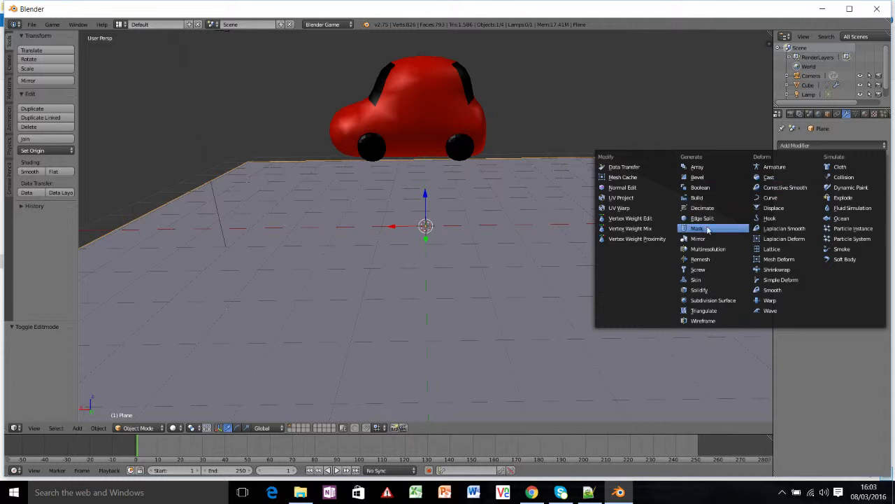
click(769, 207)
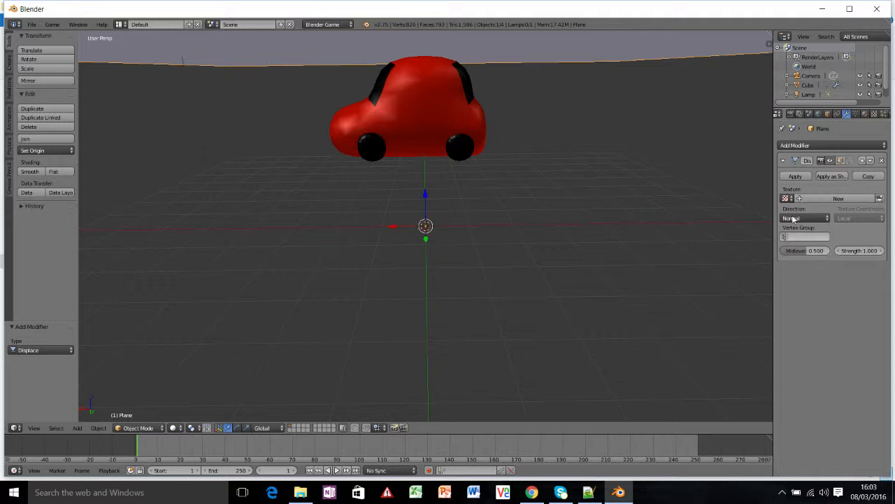
scroll(478, 70, down, 3)
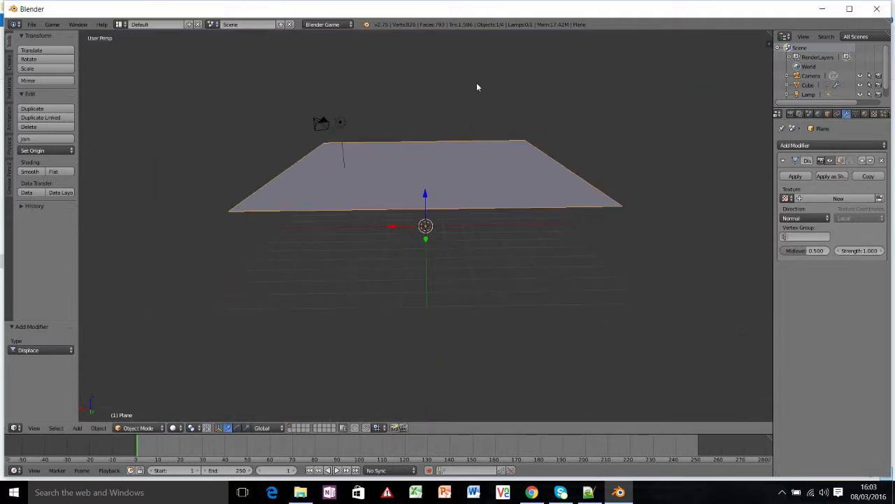
mouse_move(861, 252)
mouse_down()
mouse_move(832, 252)
mouse_move(859, 252)
mouse_up()
drag(860, 251, 863, 250)
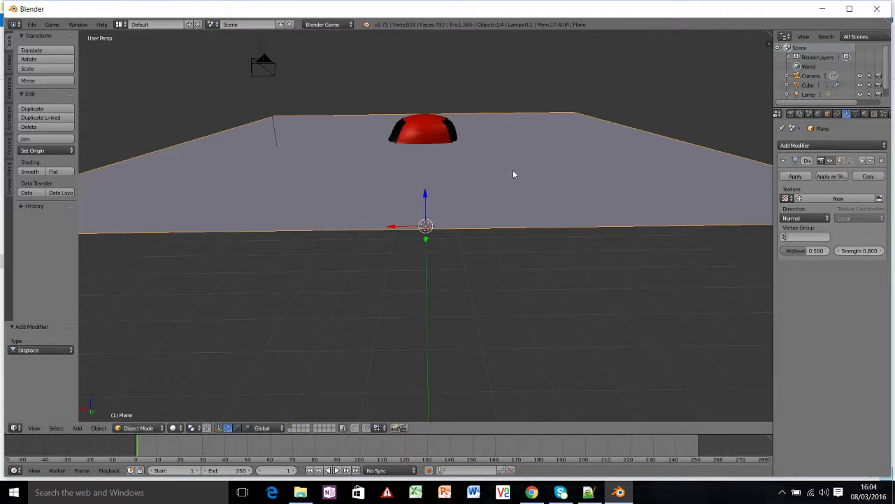
- Give the plane a new material and add a new texture of type Clouds to it
click(865, 114)
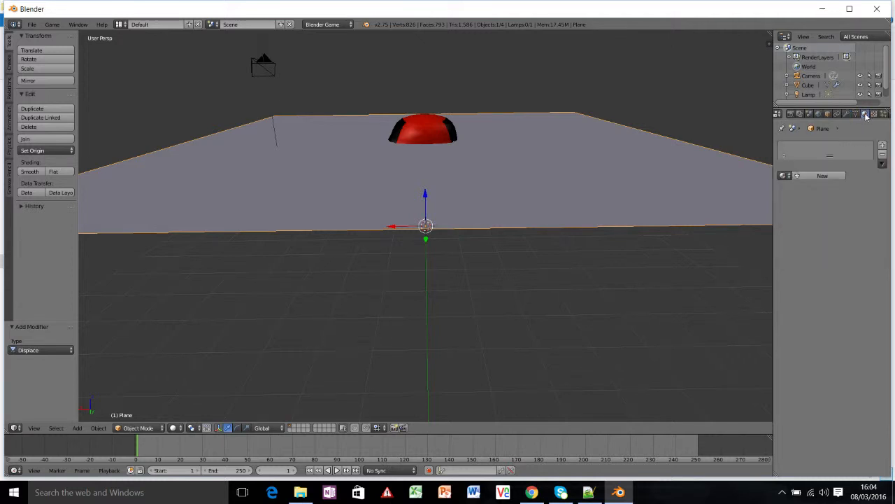
click(818, 175)
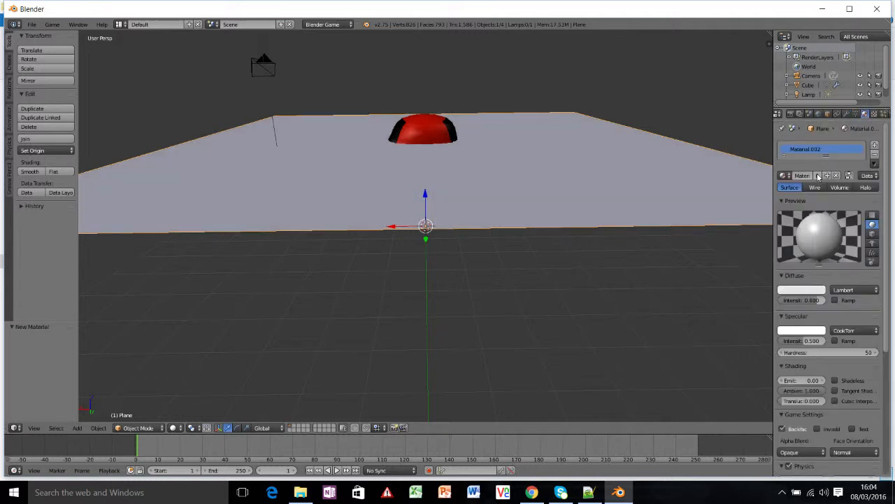
click(875, 115)
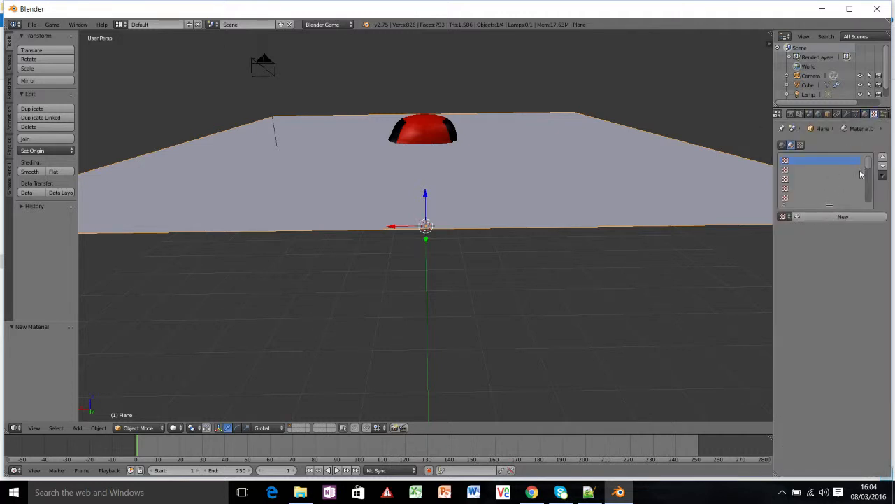
click(832, 216)
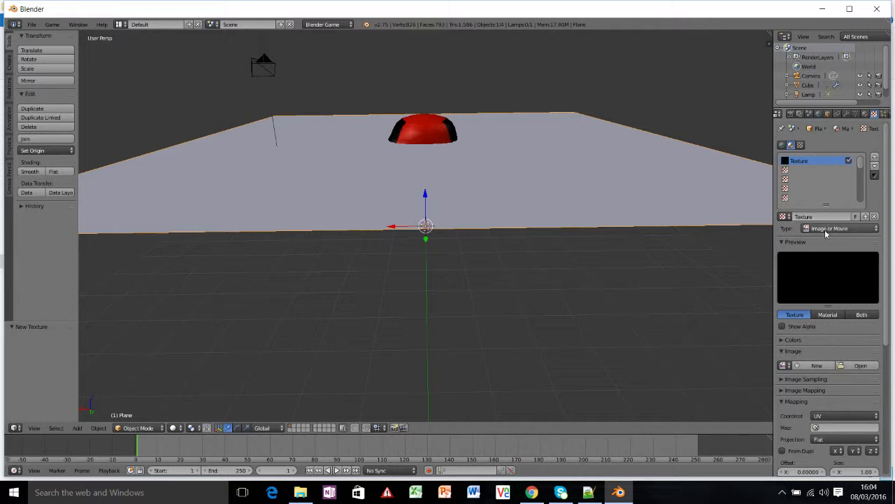
click(831, 229)
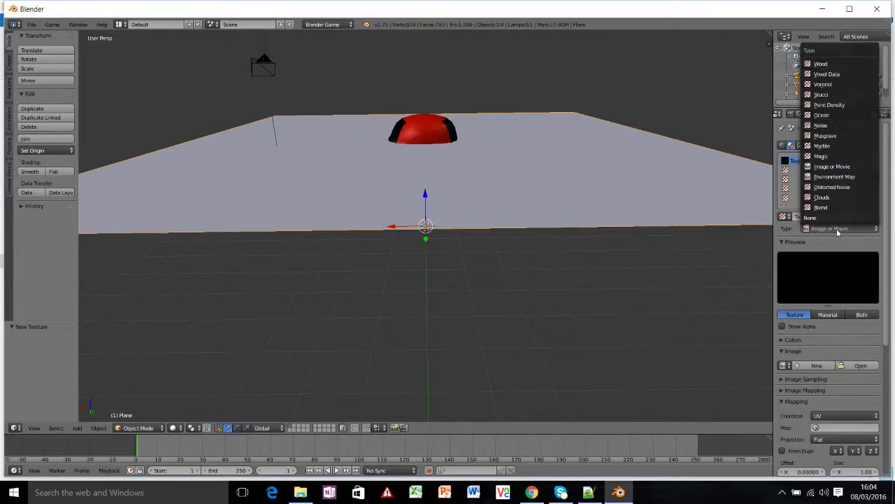
click(823, 198)
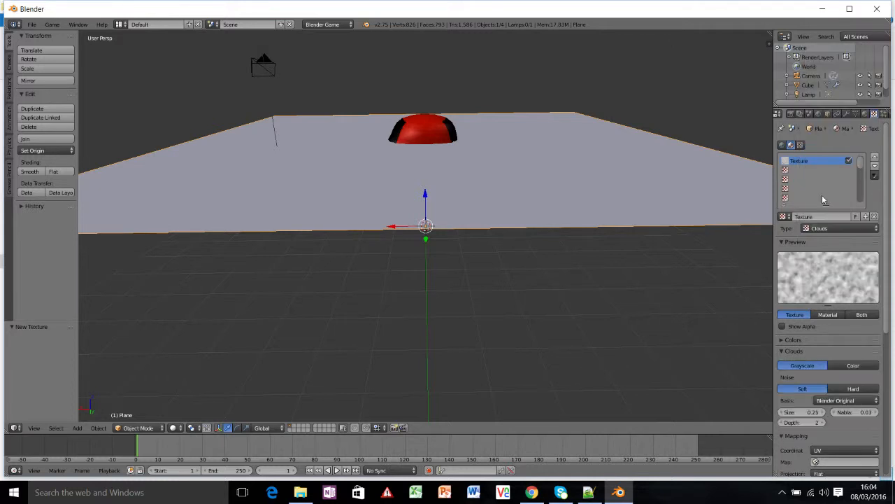
- Assign the Clouds texture named Texture to the plane's Displace modifier to form bumpy terrain
click(847, 114)
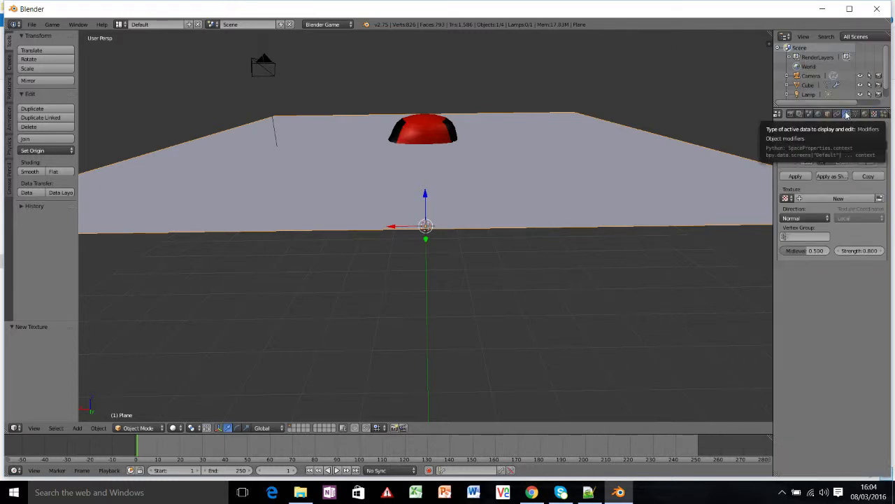
click(787, 199)
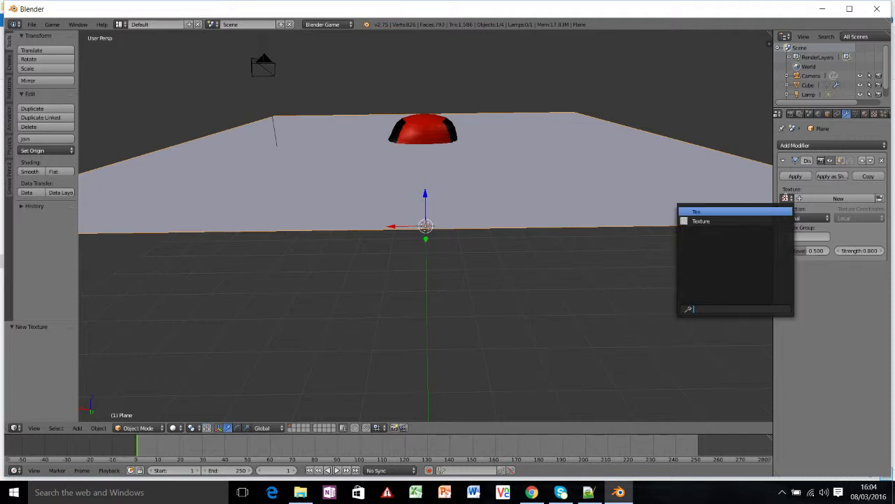
click(688, 221)
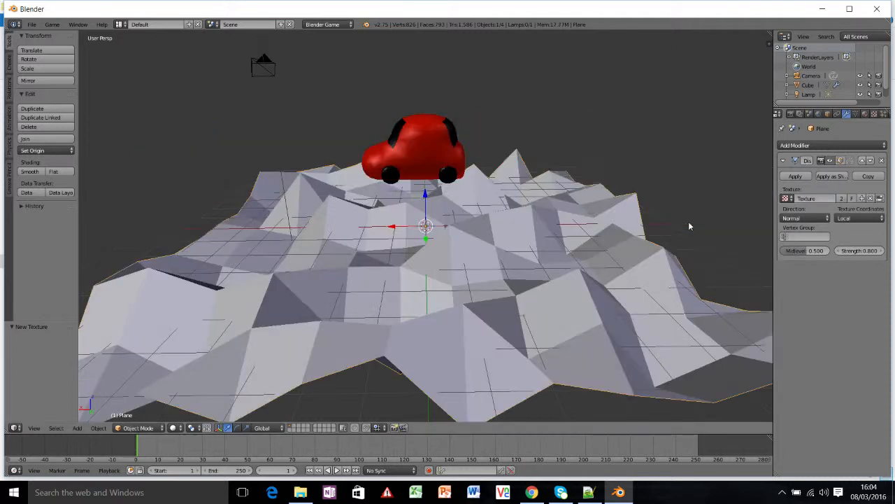
middle_drag(235, 316, 273, 296)
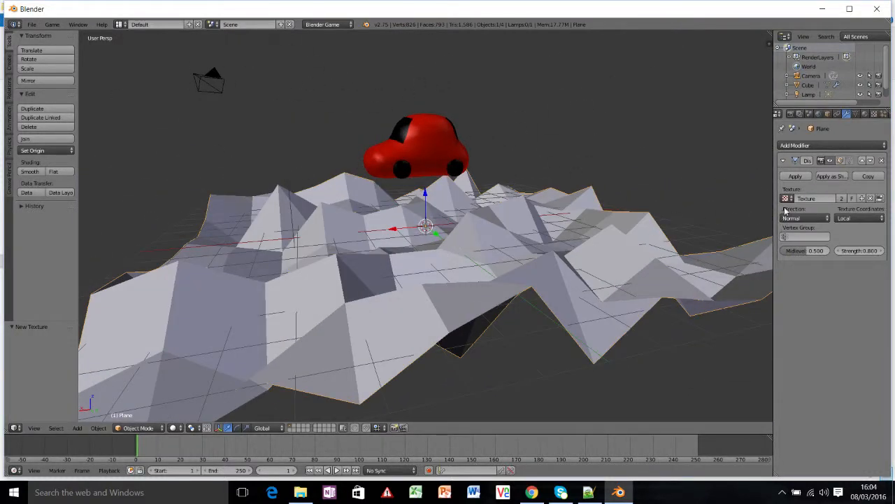
middle_drag(749, 205, 253, 264)
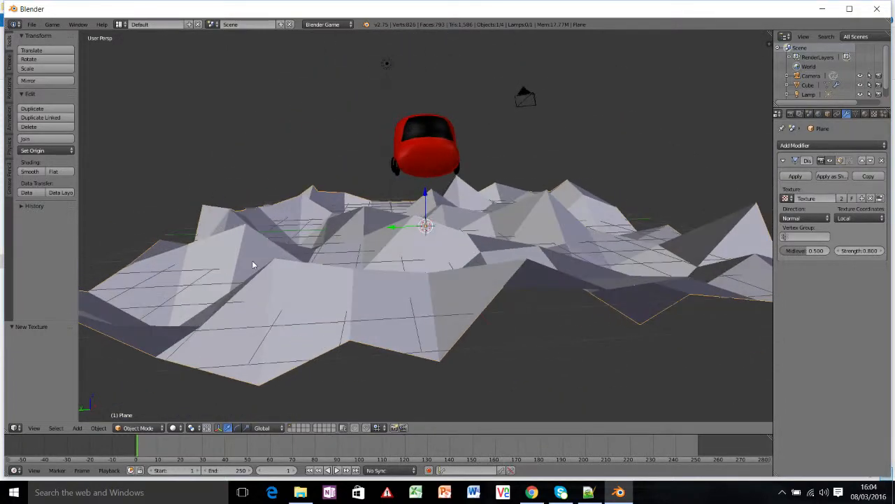
- Add a Subdivision Surface modifier to the terrain plane and set its shading to smooth
click(831, 145)
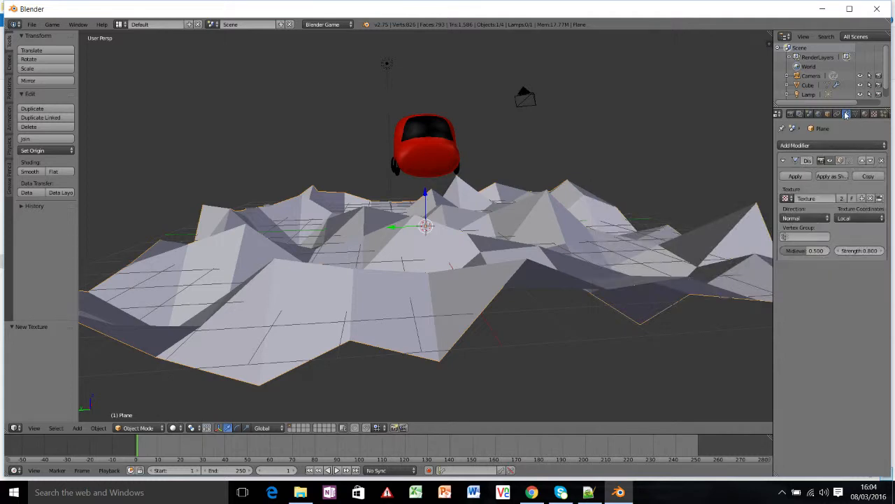
click(831, 144)
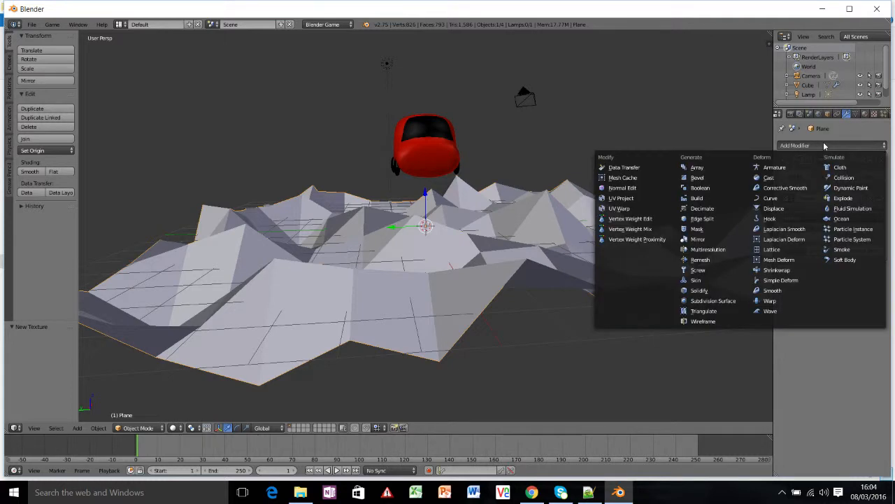
click(708, 300)
middle_drag(396, 241, 410, 257)
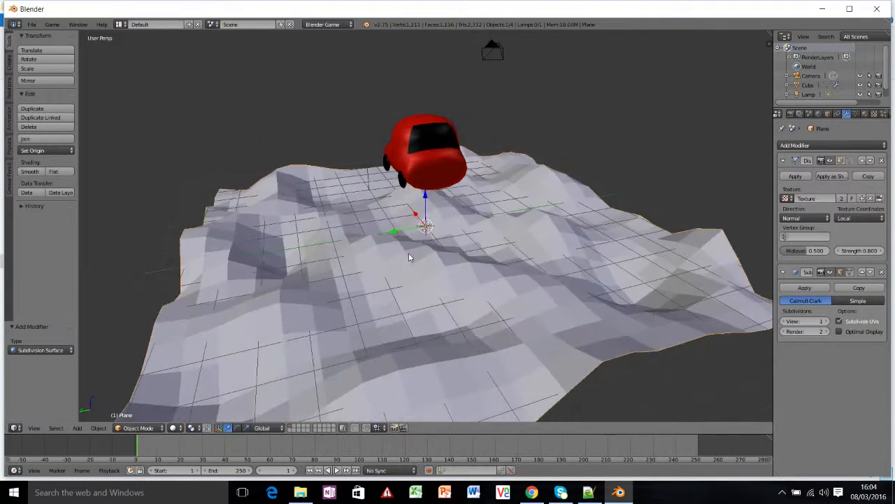
click(29, 172)
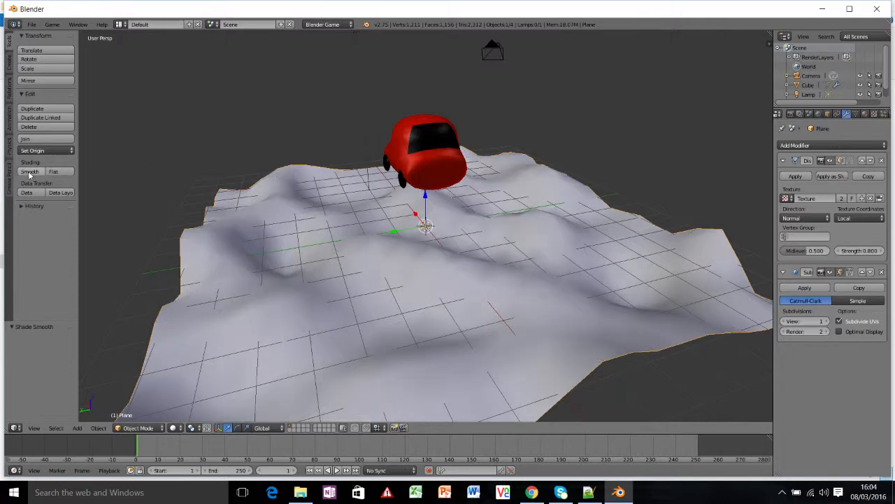
- Run the game, test driving the car forward with left and right turns over the terrain, and exit the game
mouse_move(311, 222)
middle_down()
mouse_move(314, 210)
mouse_move(316, 251)
mouse_move(319, 188)
mouse_move(300, 226)
mouse_move(309, 227)
middle_up()
key(alt+z)
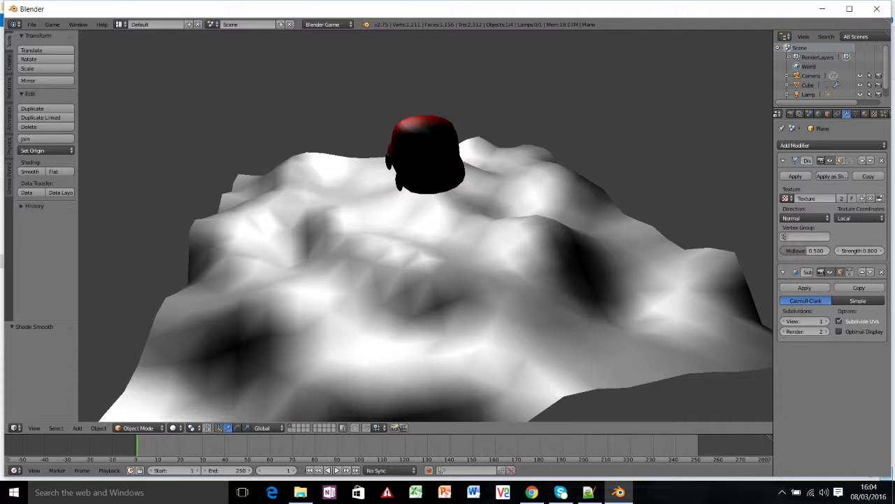
key(Up)
key(Left)
key(Right)
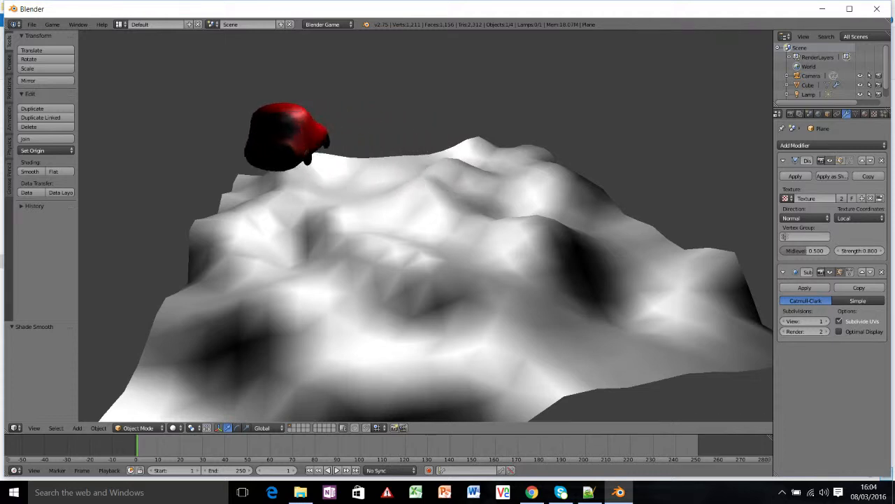
key(Left)
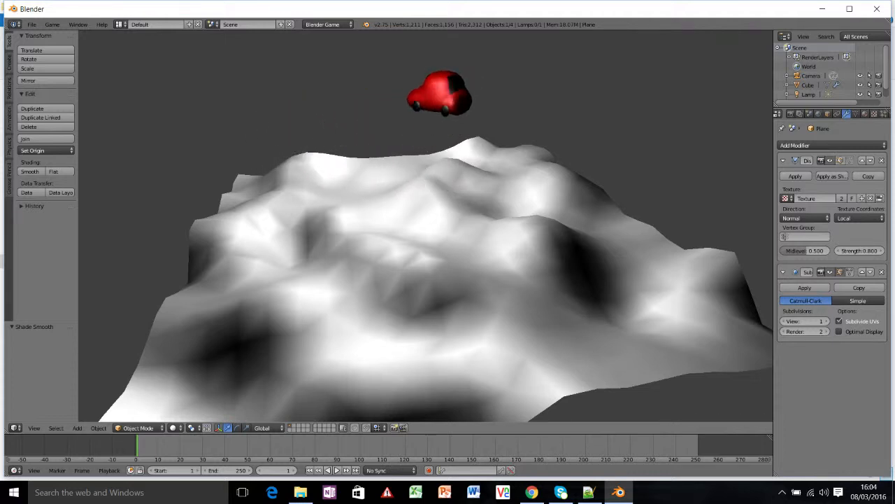
key(Left)
key(Right)
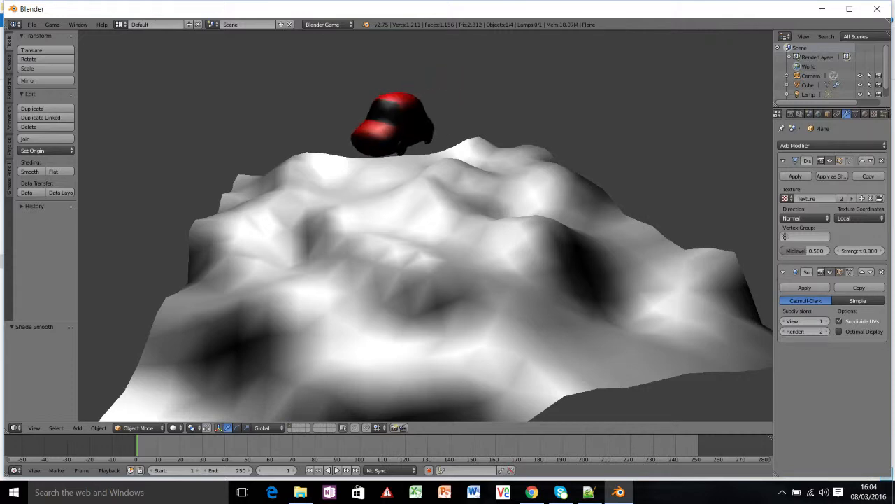
key(Escape)
- Set the physics type of the red car to Dynamic
middle_drag(420, 271, 434, 195)
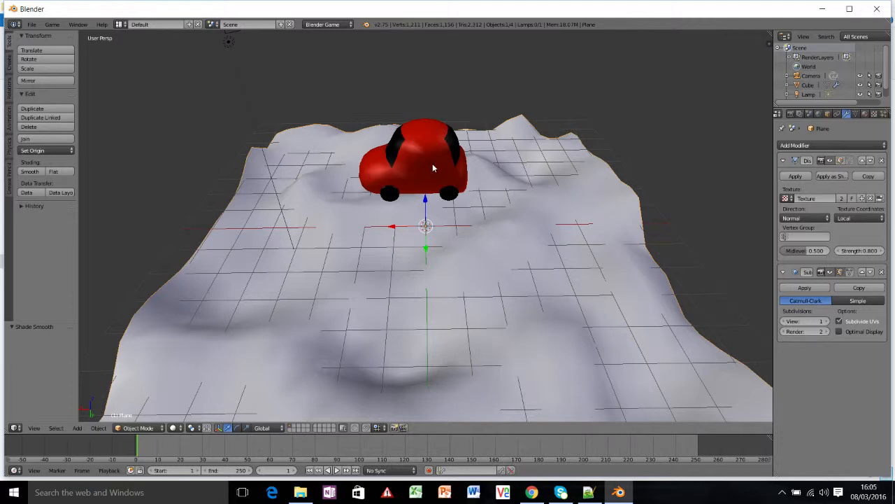
middle_drag(429, 166, 403, 144)
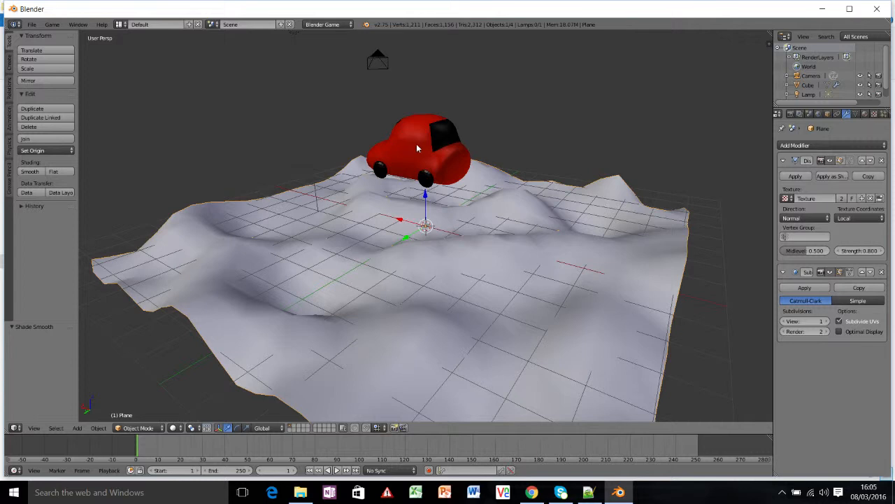
right_click(416, 144)
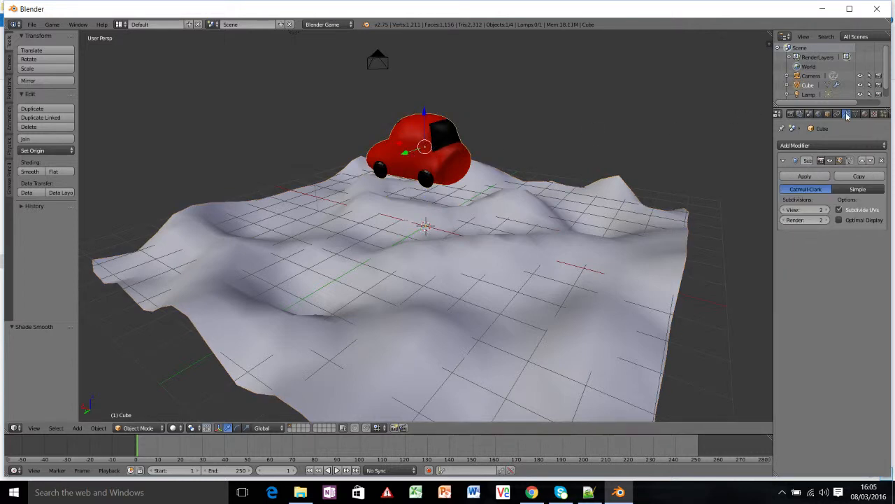
scroll(833, 116, up, 3)
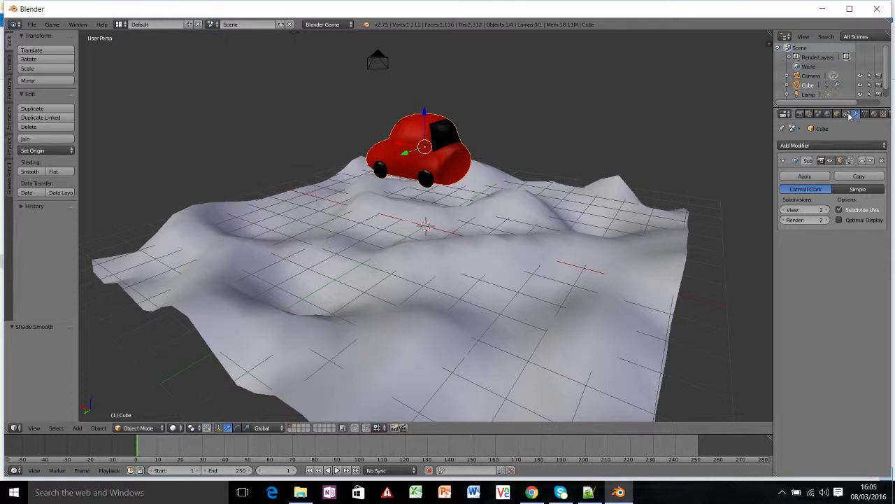
scroll(844, 116, down, 3)
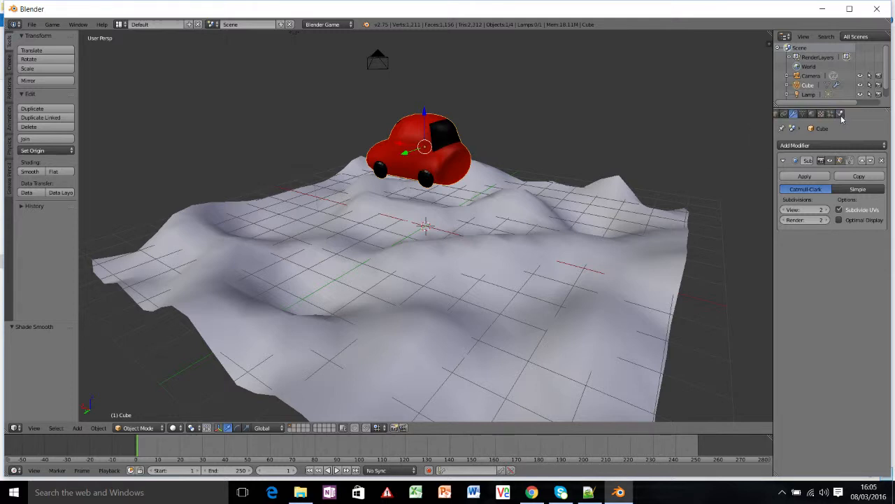
click(841, 114)
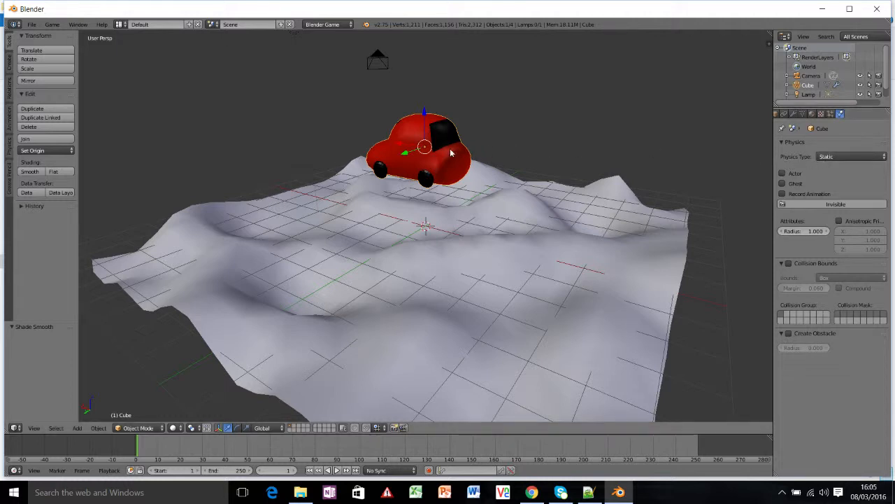
click(834, 156)
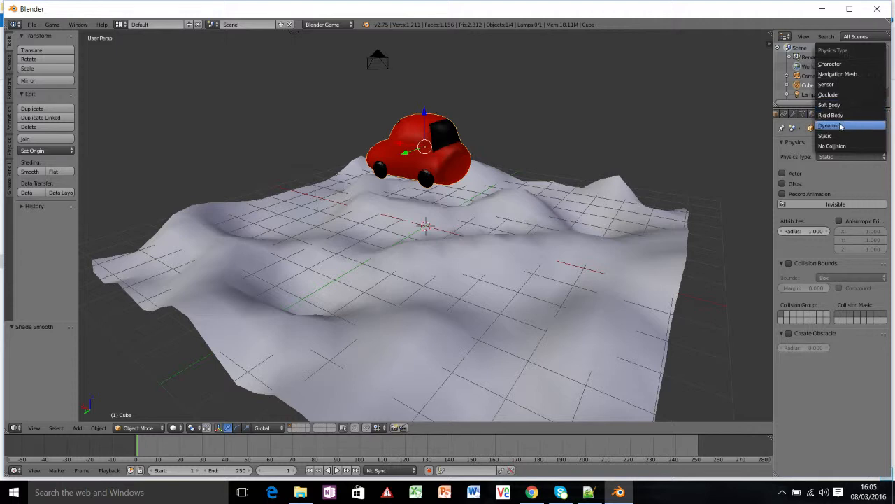
click(829, 125)
- Run the game, test driving the car forward with left turns over the terrain, and exit the game
key(p)
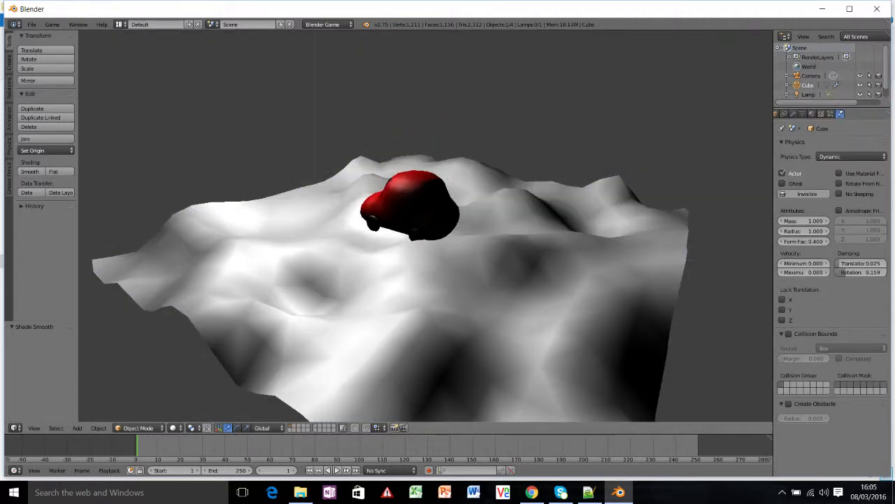
key(Up)
key(Left)
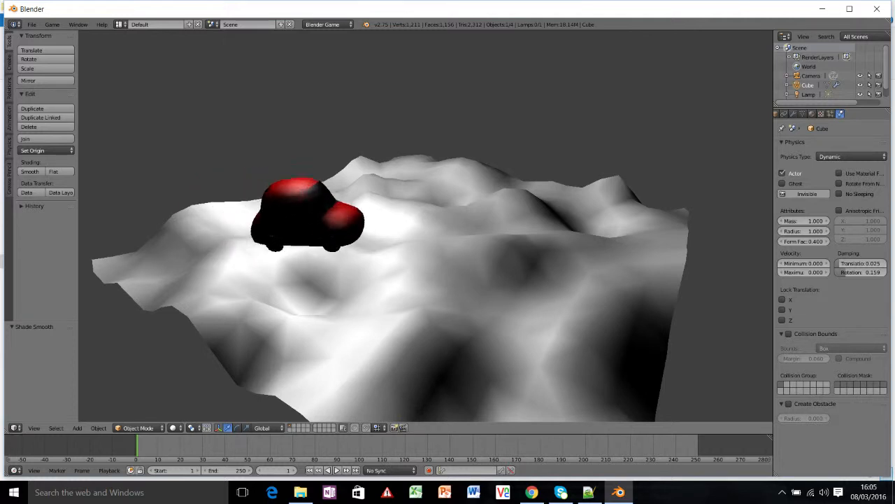
key(Up)
key(Left)
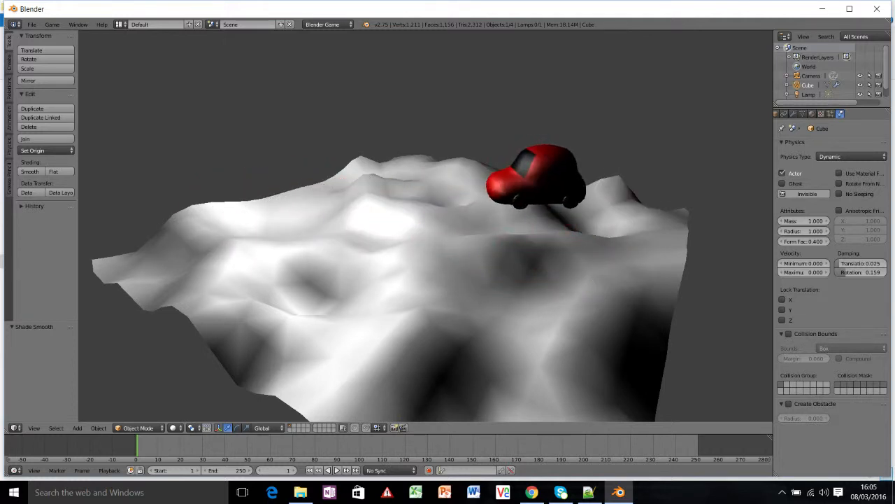
key(Escape)
- Scale the car down uniformly to about 0.231 of its size and start the game with the smaller car
key(s)
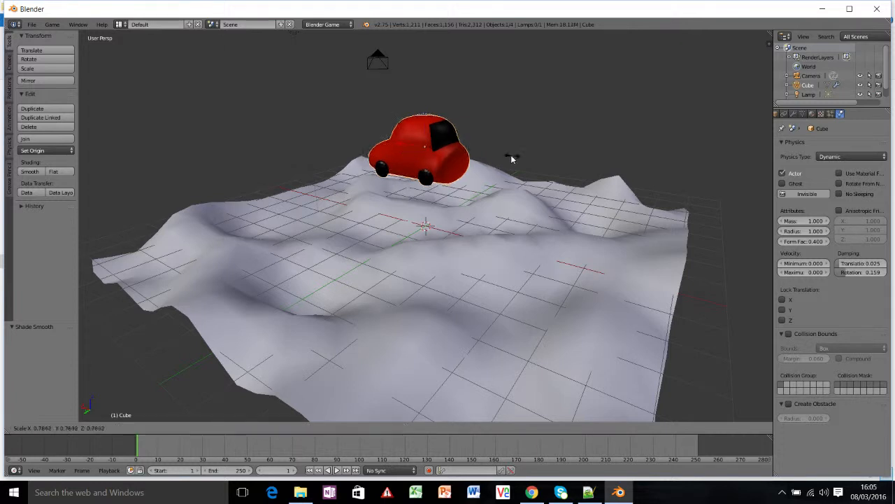
click(446, 153)
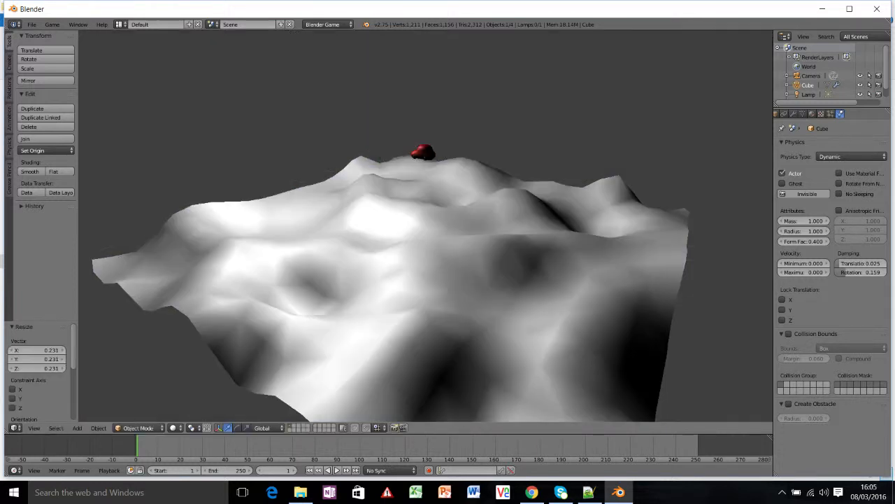
key(p)
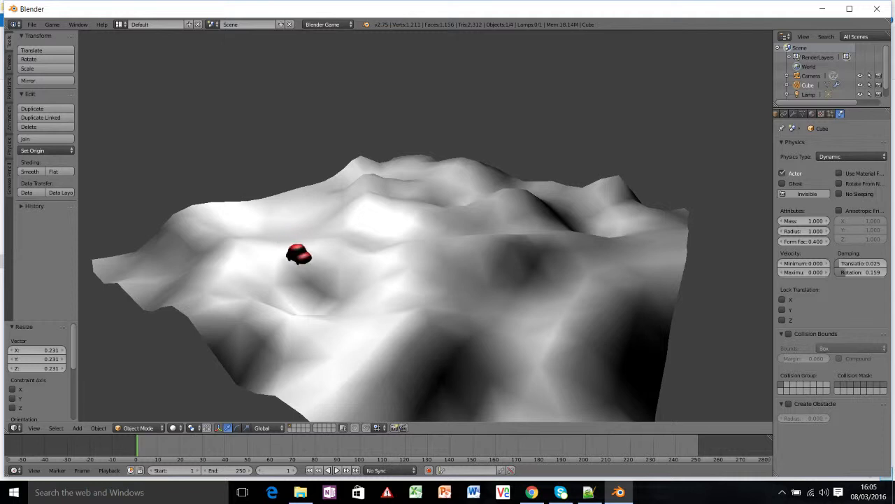